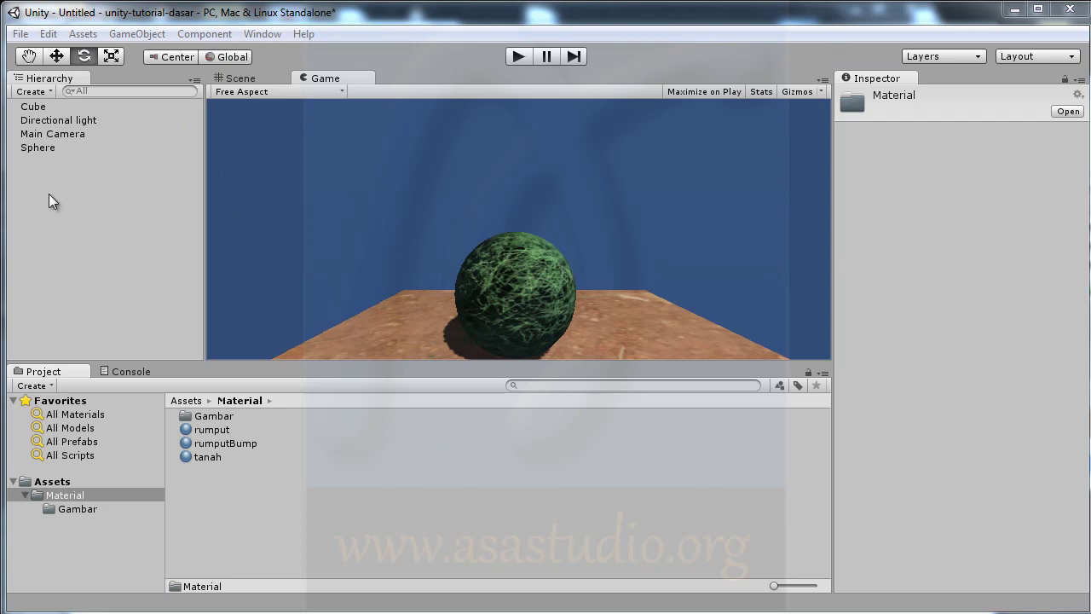
# Switch to the Scene view showing the textured sphere on the ground cube
pyautogui.click(249, 78)
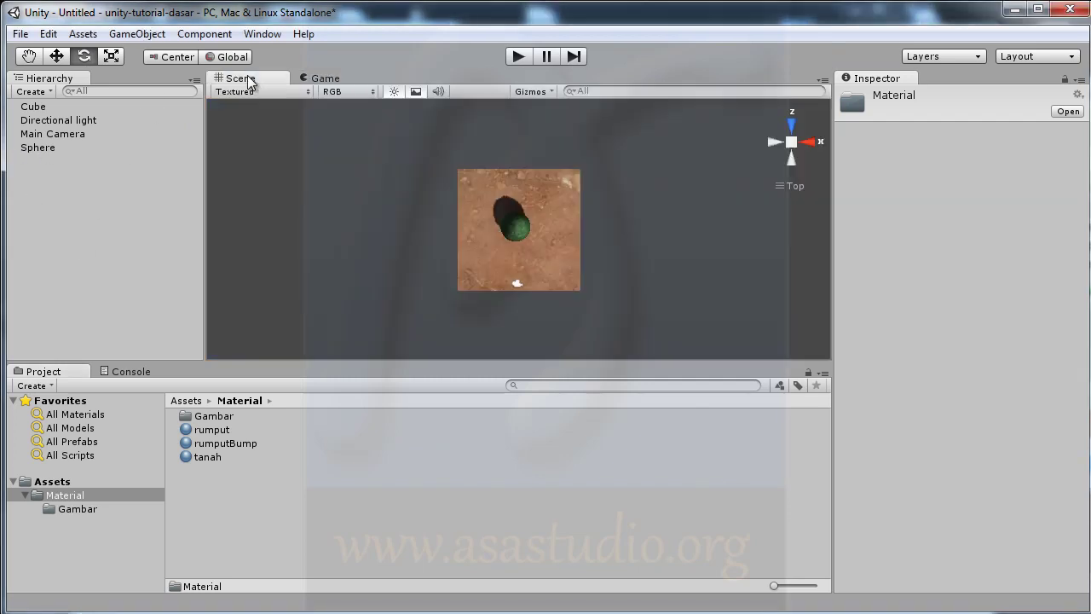
# Create a GUI Text object via GameObject > Create Other > GUI Text
pyautogui.click(122, 36)
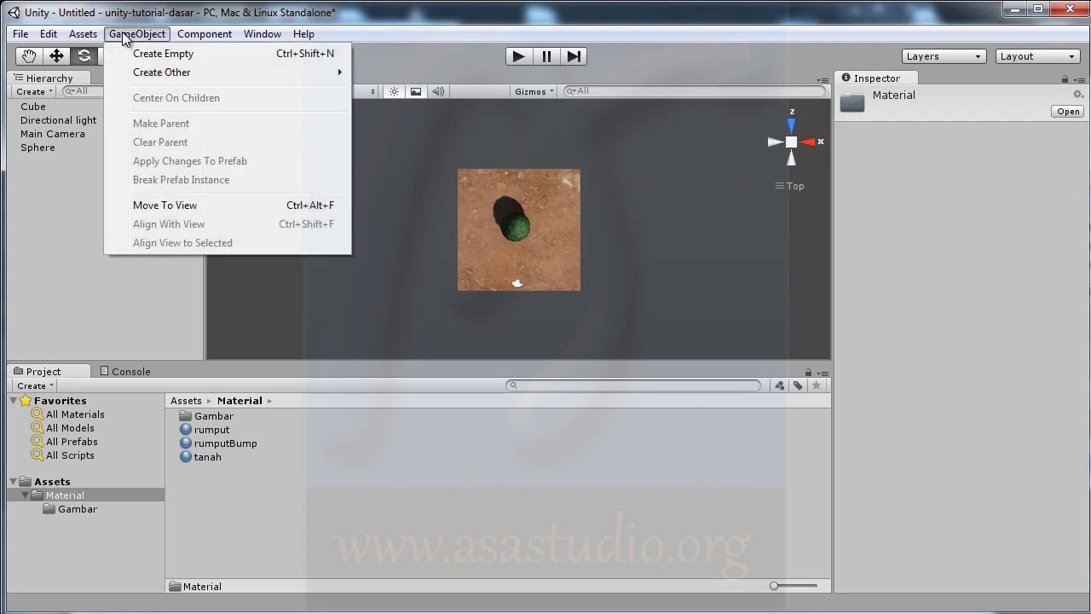
pyautogui.moveTo(196, 75)
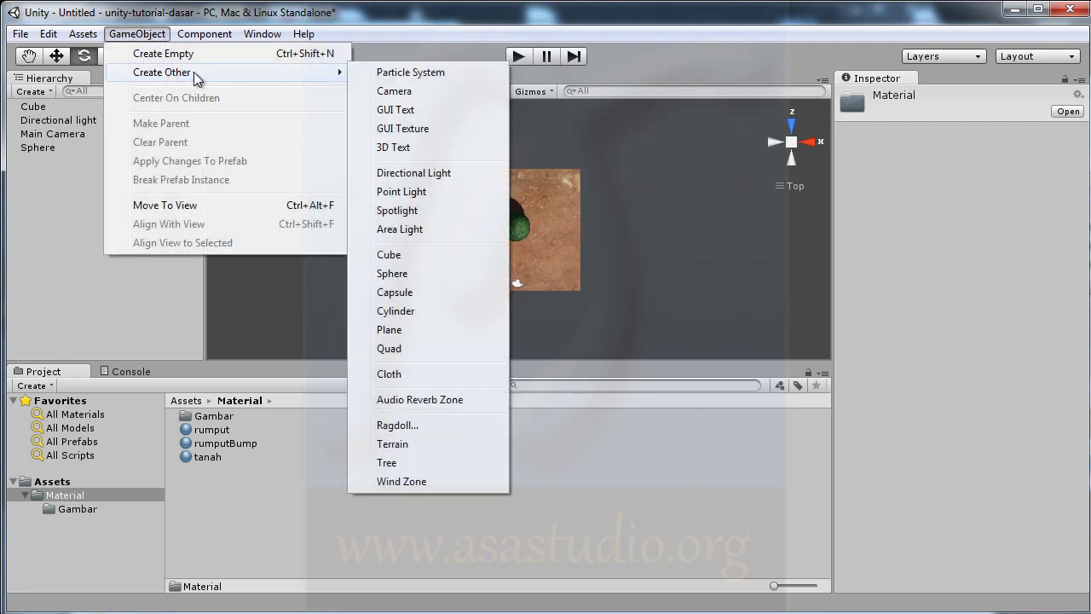
pyautogui.click(435, 108)
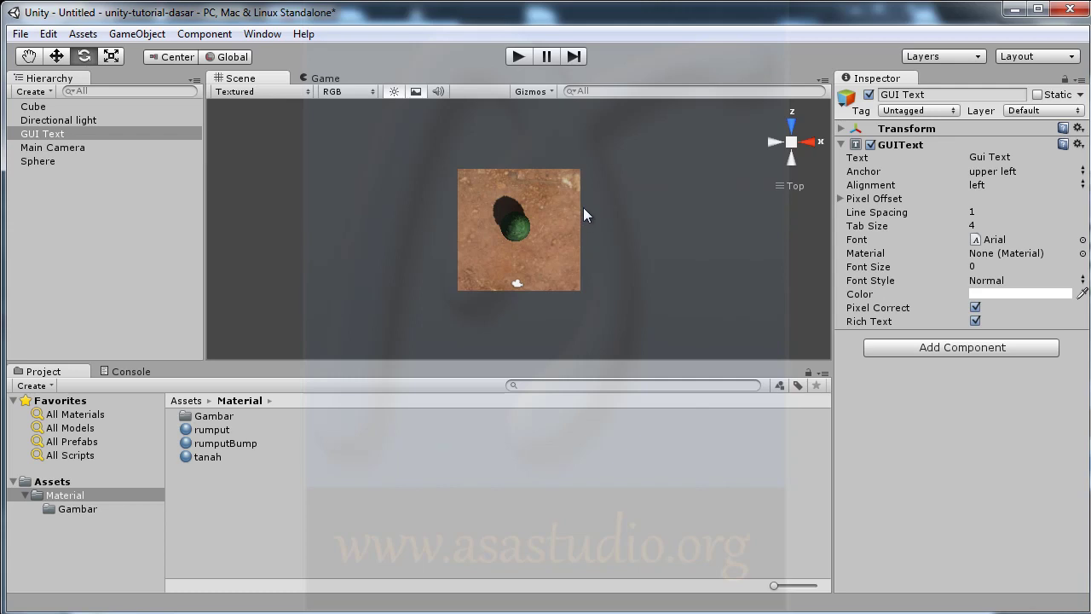
# Preview the 'Gui Text' label in the Game view, then select GUI Text and expand its Transform
pyautogui.click(325, 78)
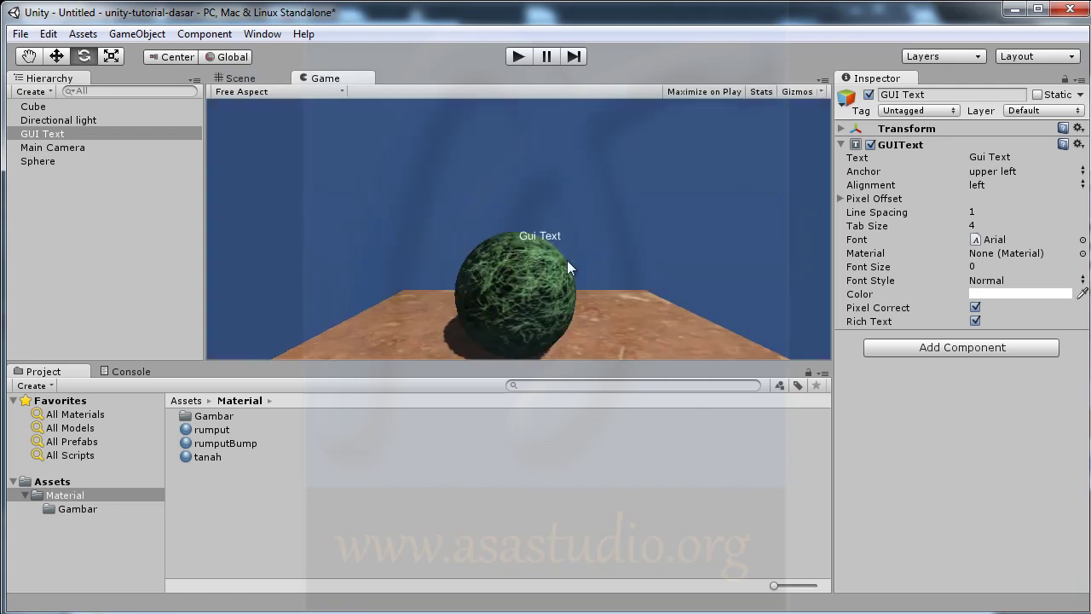
pyautogui.click(239, 78)
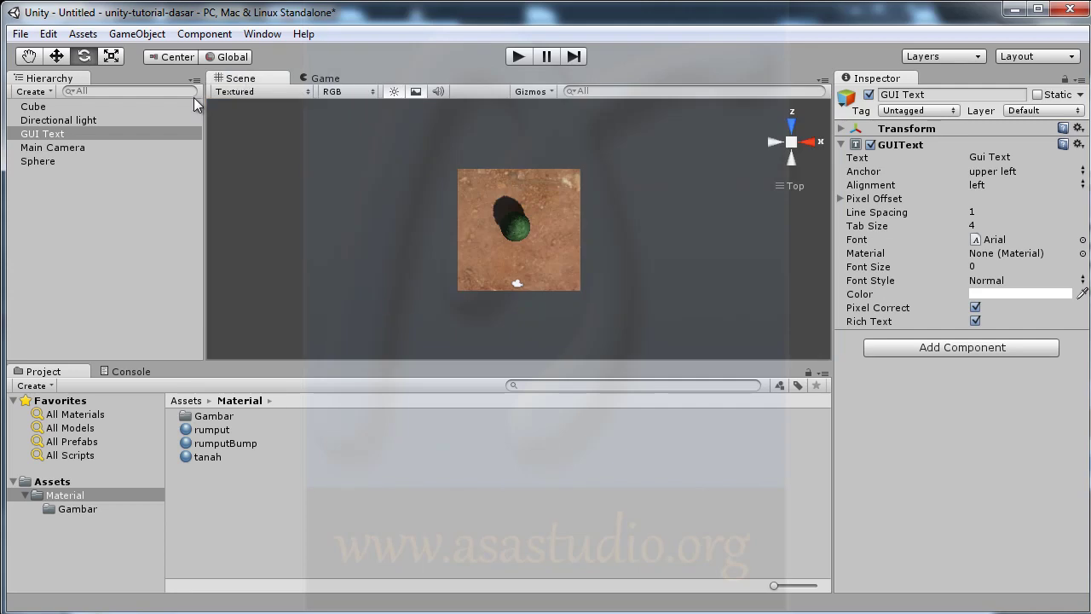
pyautogui.click(34, 137)
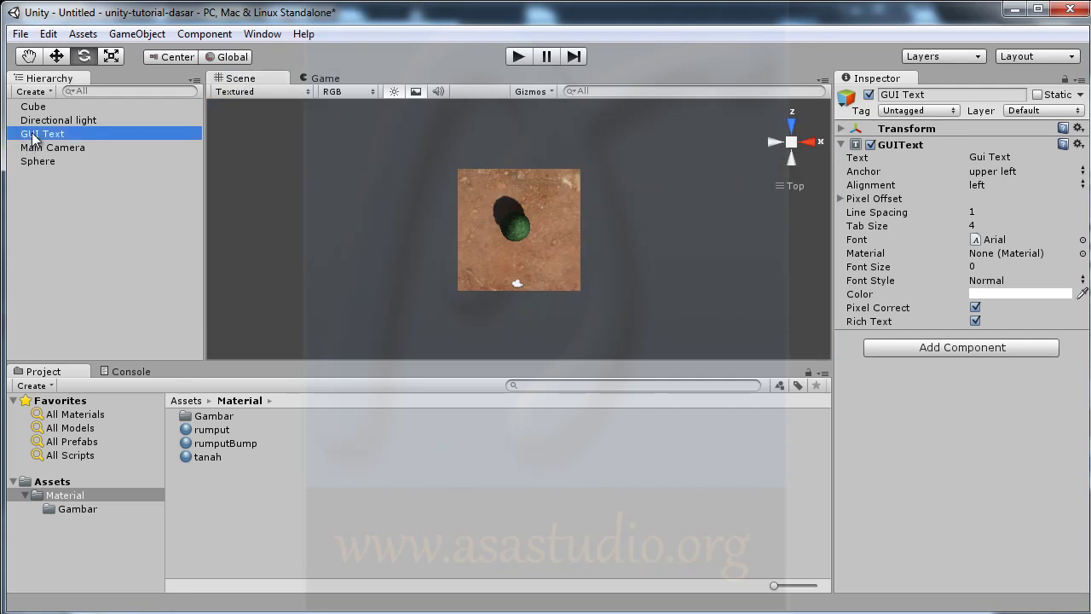
pyautogui.click(922, 128)
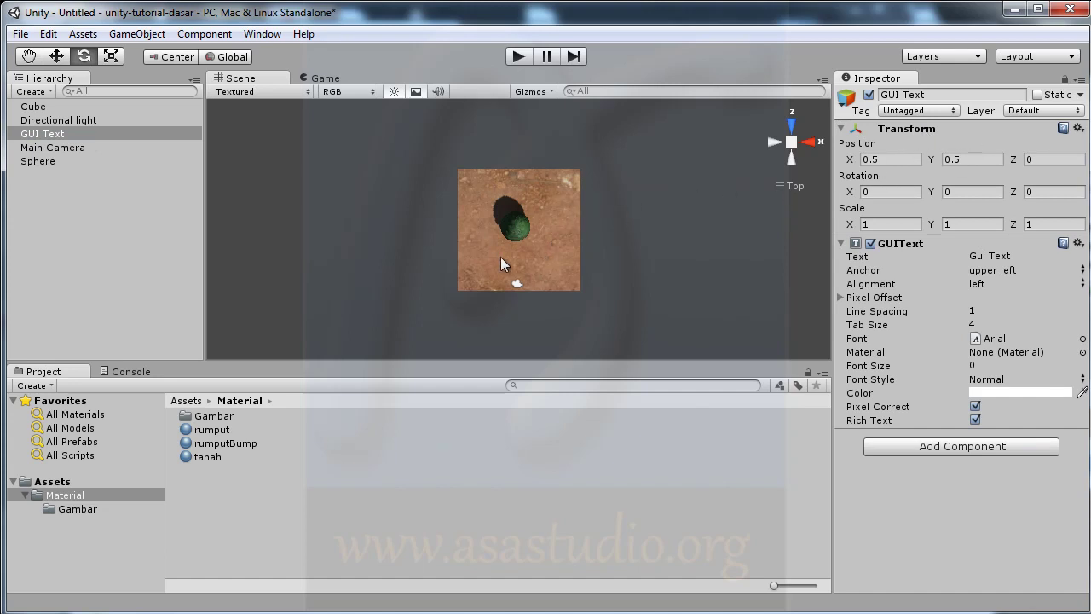
# In the Game view, move the GUI Text to position X 0.78, Y 0.65, Z 0
pyautogui.click(326, 78)
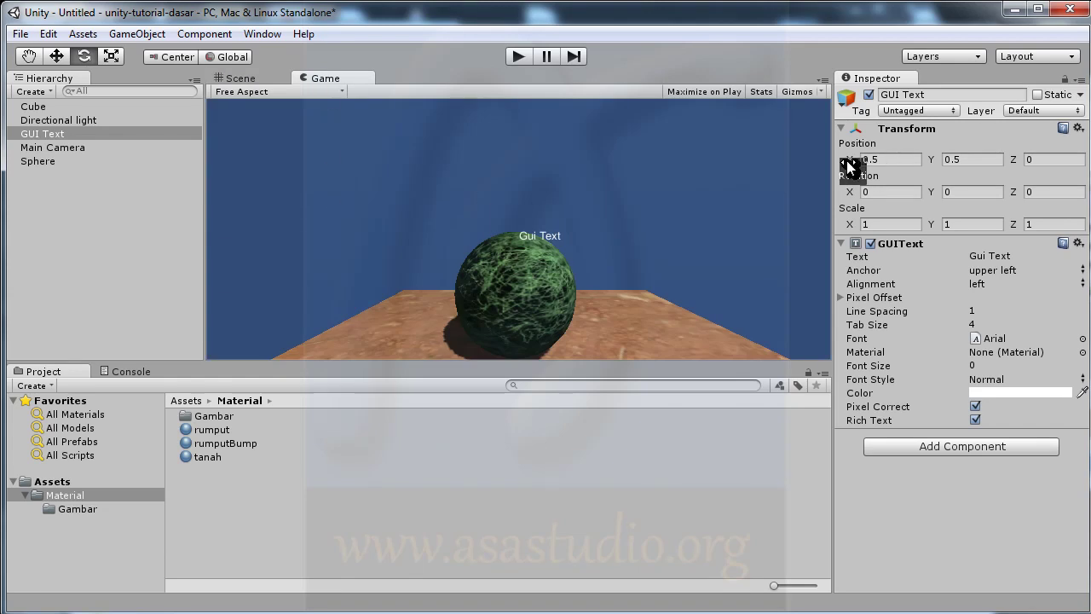
pyautogui.moveTo(852, 158); pyautogui.dragTo(860, 161)
pyautogui.moveTo(930, 156); pyautogui.dragTo(940, 158)
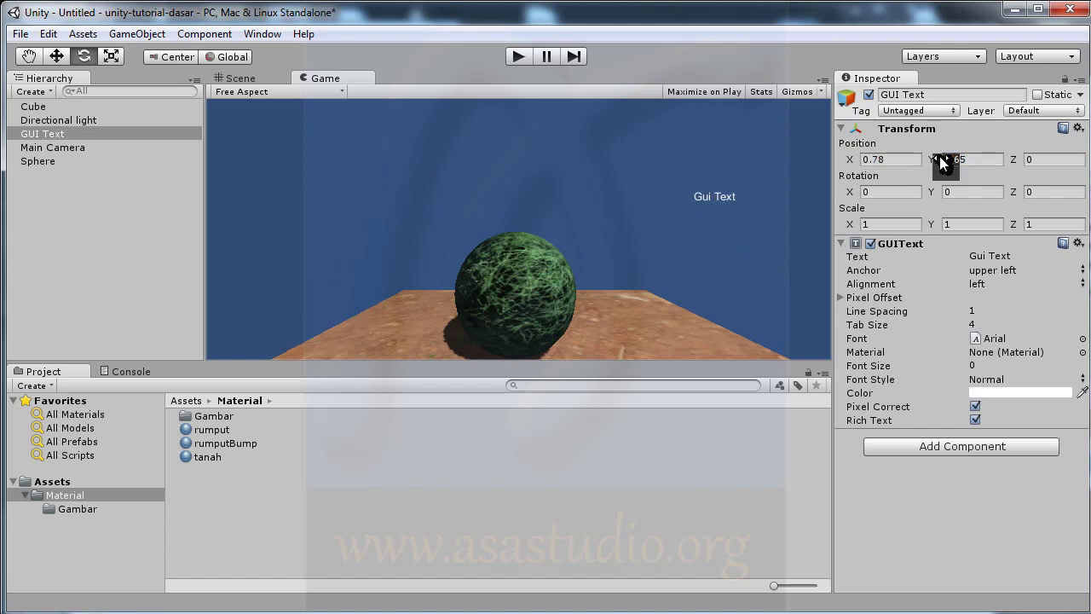
pyautogui.press('Tab')
pyautogui.write('-3.62')
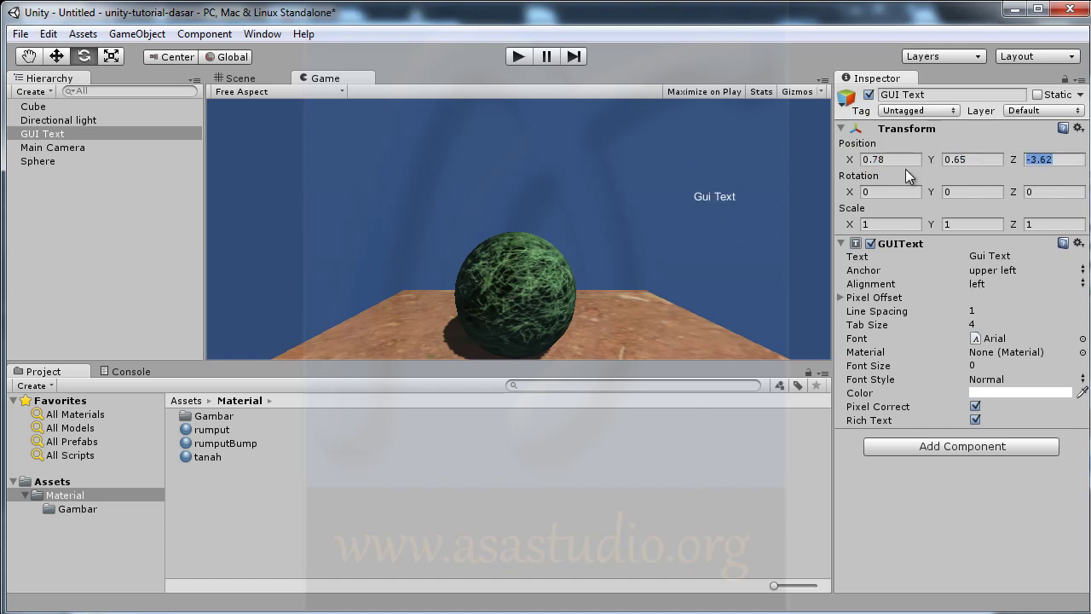
pyautogui.write('-0.7')
pyautogui.press('Return')
pyautogui.write('0')
# Change the GUI Text's content to 'asa studio'
pyautogui.click(1005, 254)
pyautogui.write('asa studio')
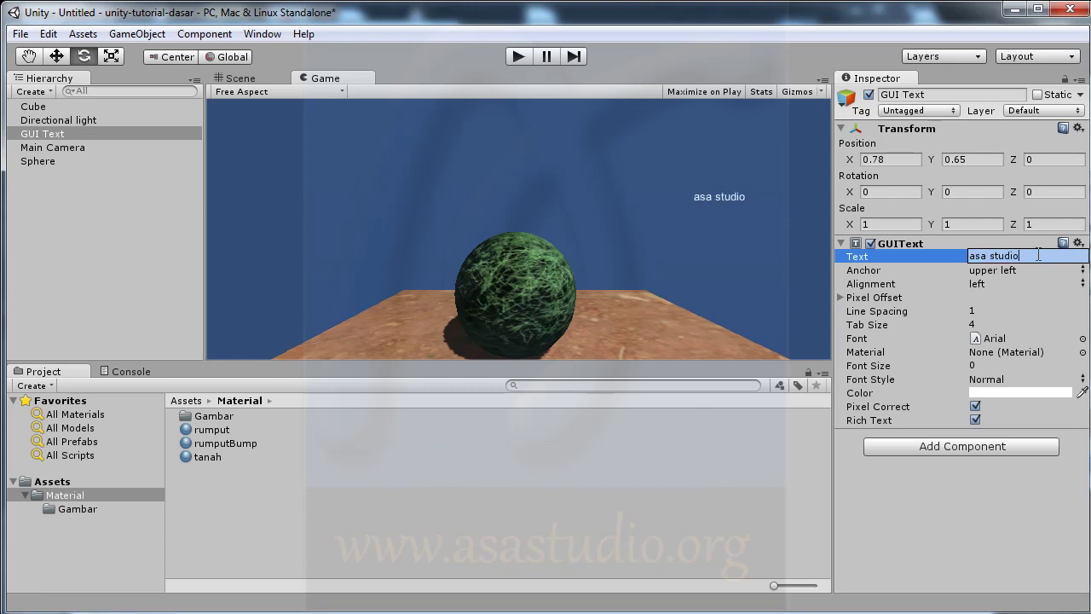
pyautogui.press('Return')
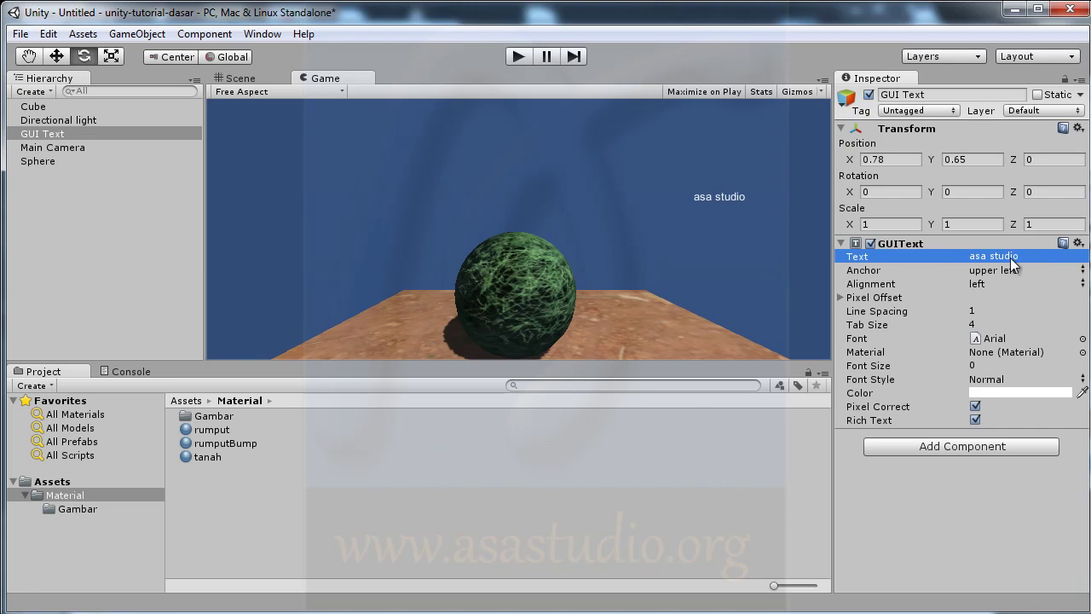
# Set the GUI Text's Anchor to middle right and Alignment to center
pyautogui.click(1019, 270)
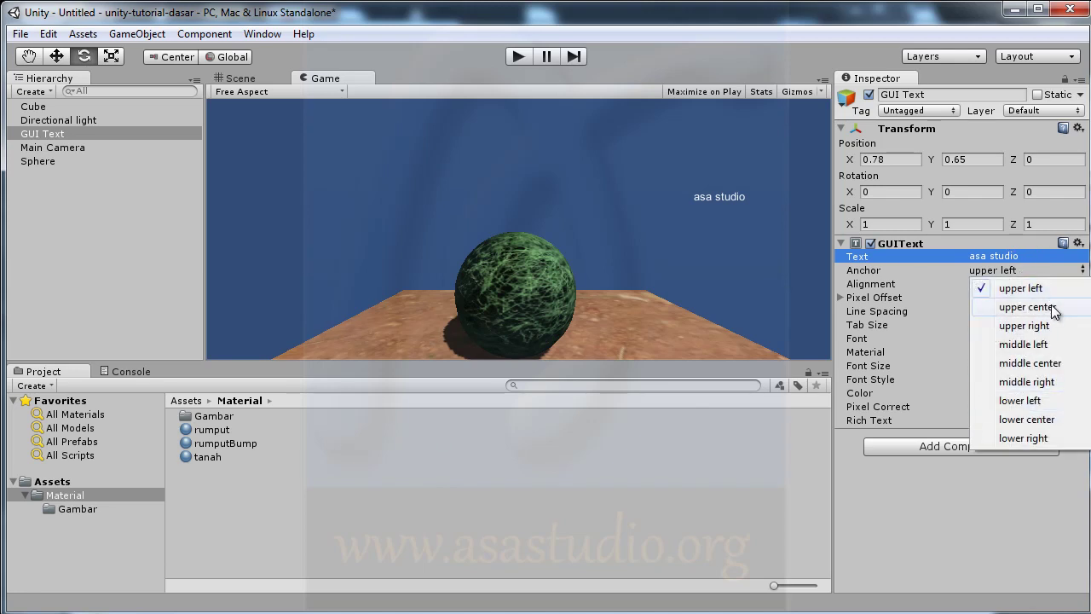
pyautogui.click(1032, 308)
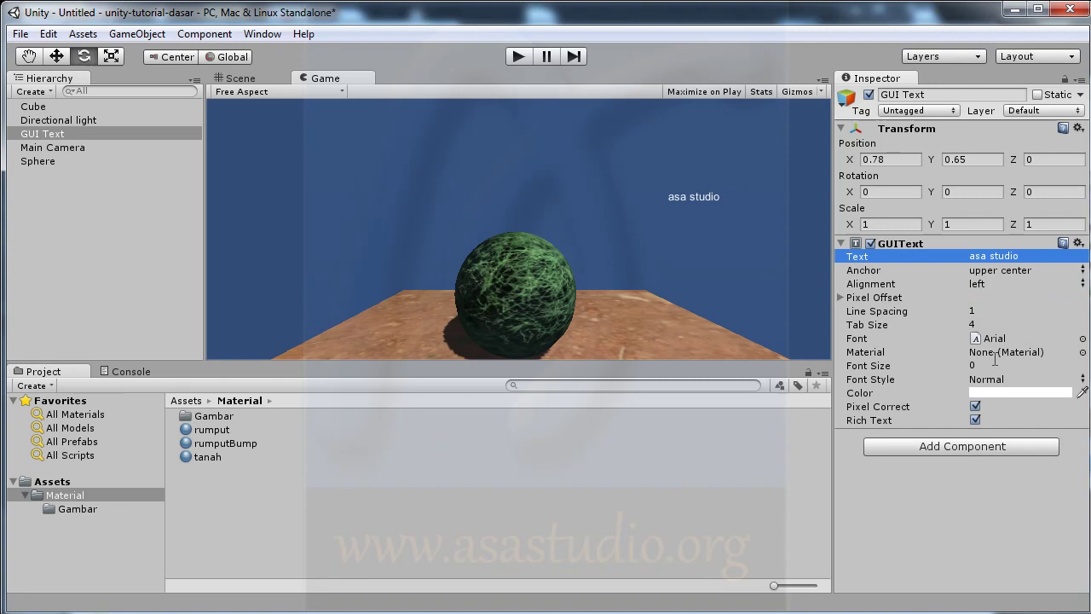
pyautogui.click(999, 254)
pyautogui.click(1010, 271)
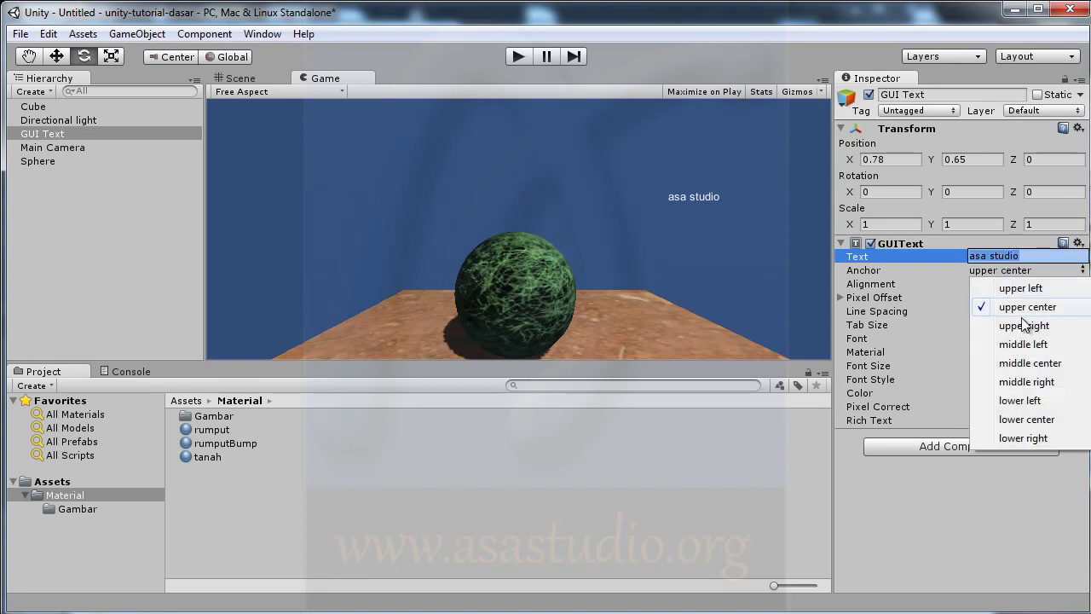
pyautogui.click(1029, 386)
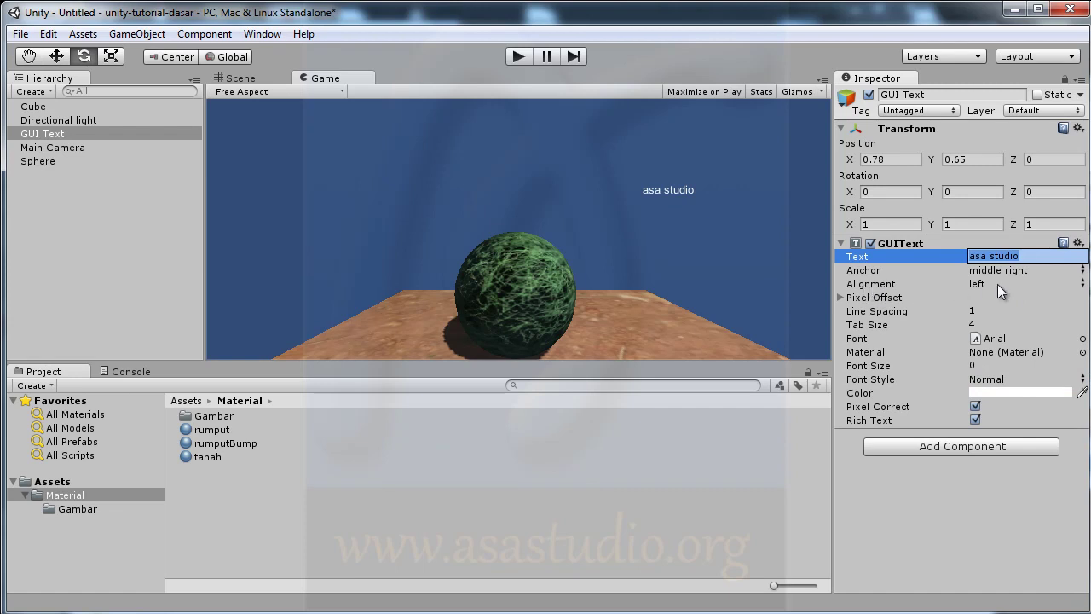
pyautogui.click(997, 284)
pyautogui.click(1023, 321)
# Expand Pixel Offset, scrub X to shift the text, then reset the offset to 0, 0
pyautogui.click(839, 298)
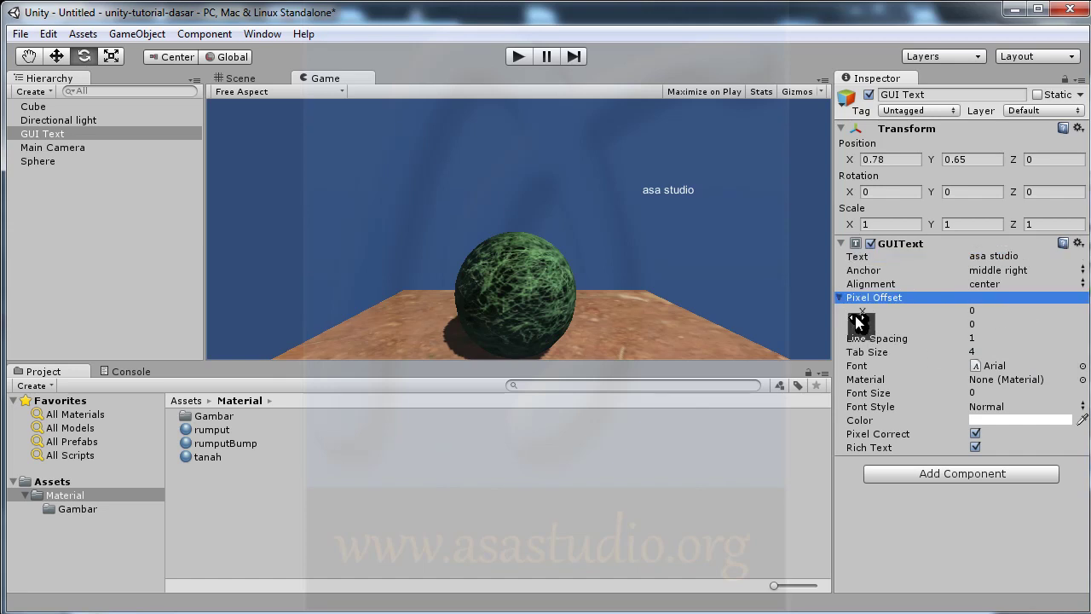
pyautogui.moveTo(860, 316)
pyautogui.mouseDown()
pyautogui.moveTo(610, 316)
pyautogui.moveTo(884, 339)
pyautogui.mouseUp()
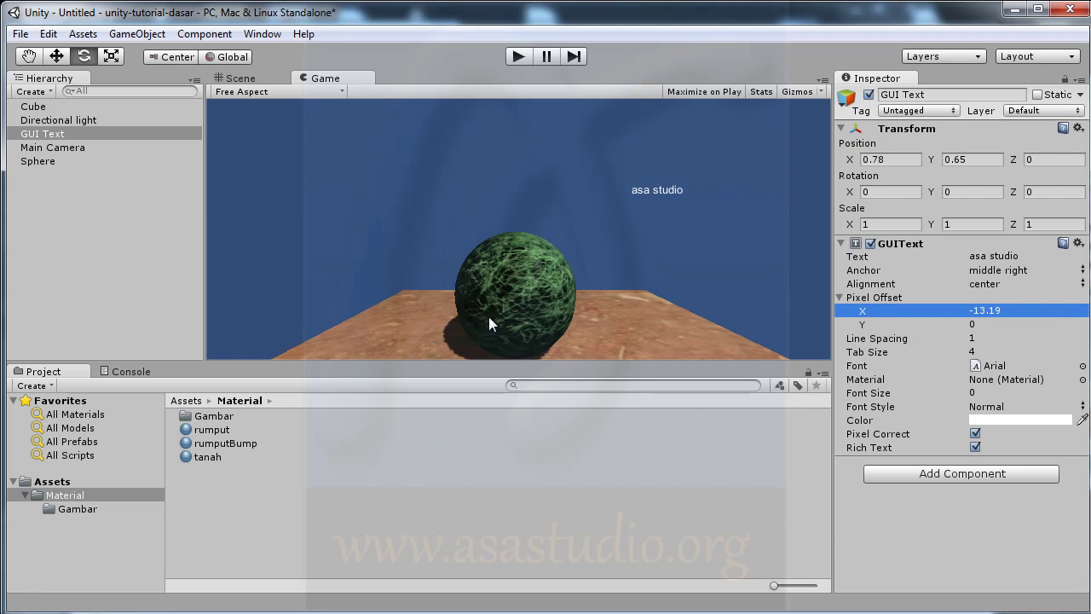
pyautogui.click(1006, 309)
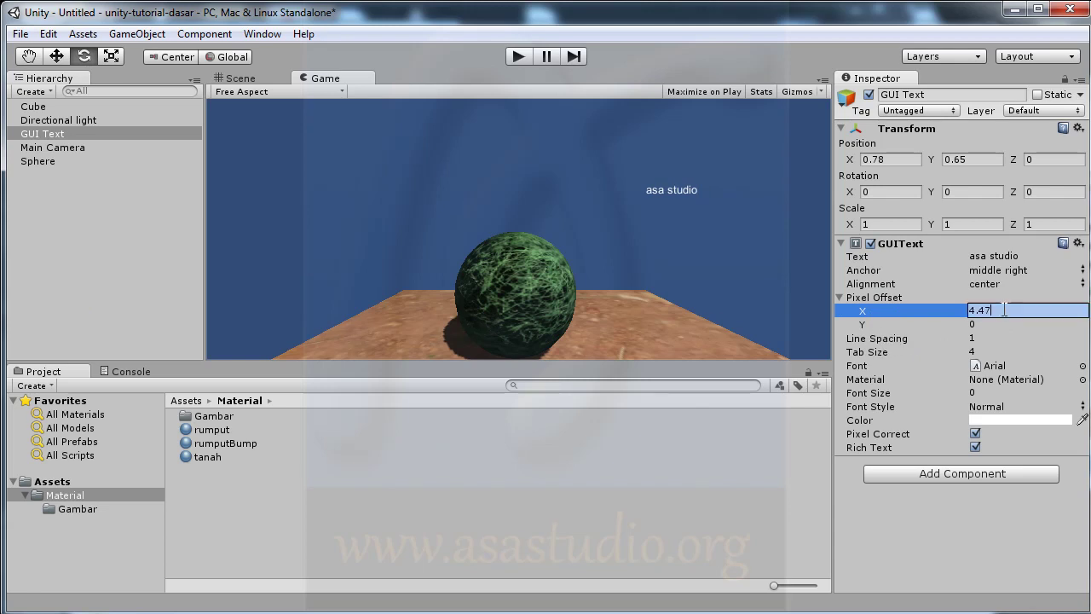
pyautogui.write('0')
pyautogui.click(1007, 324)
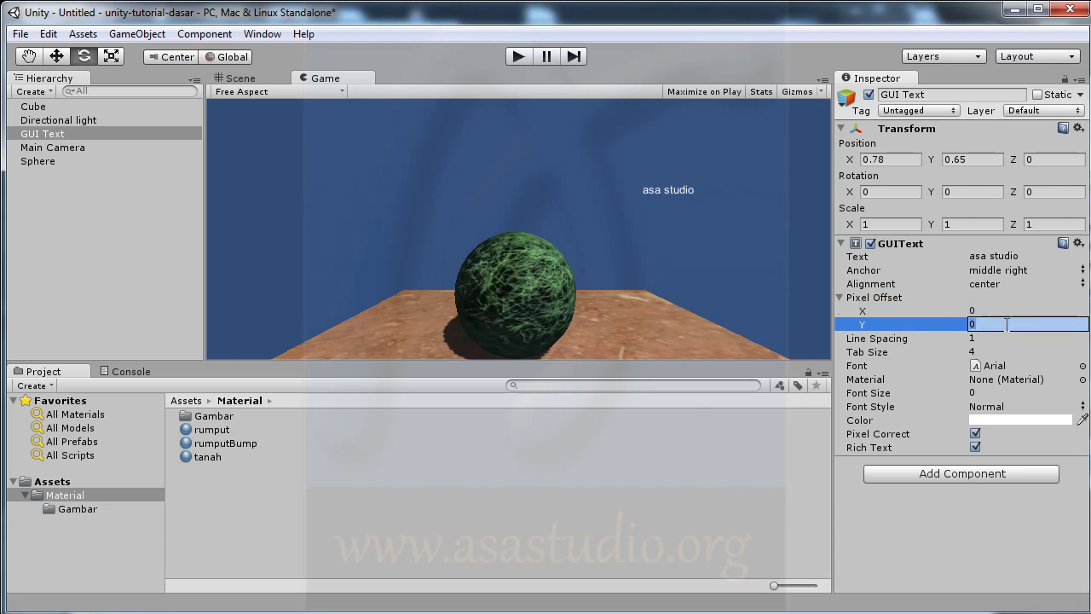
pyautogui.click(879, 339)
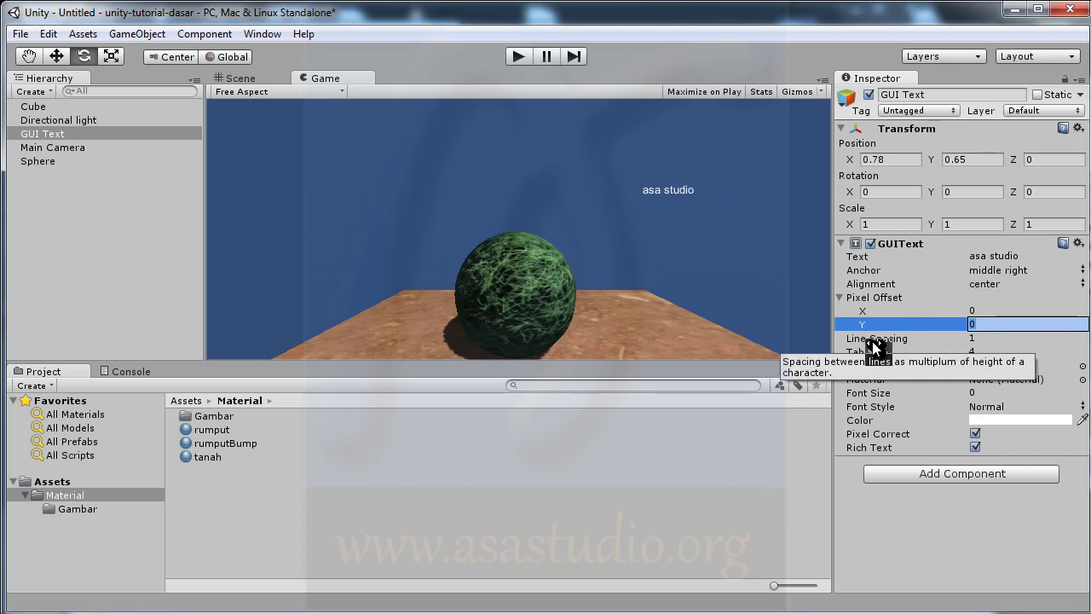
# Scrub Line Spacing to move the text vertically, keeping the text 'asa studio' unchanged
pyautogui.moveTo(872, 339)
pyautogui.mouseDown()
pyautogui.moveTo(1082, 341)
pyautogui.moveTo(347, 331)
pyautogui.mouseUp()
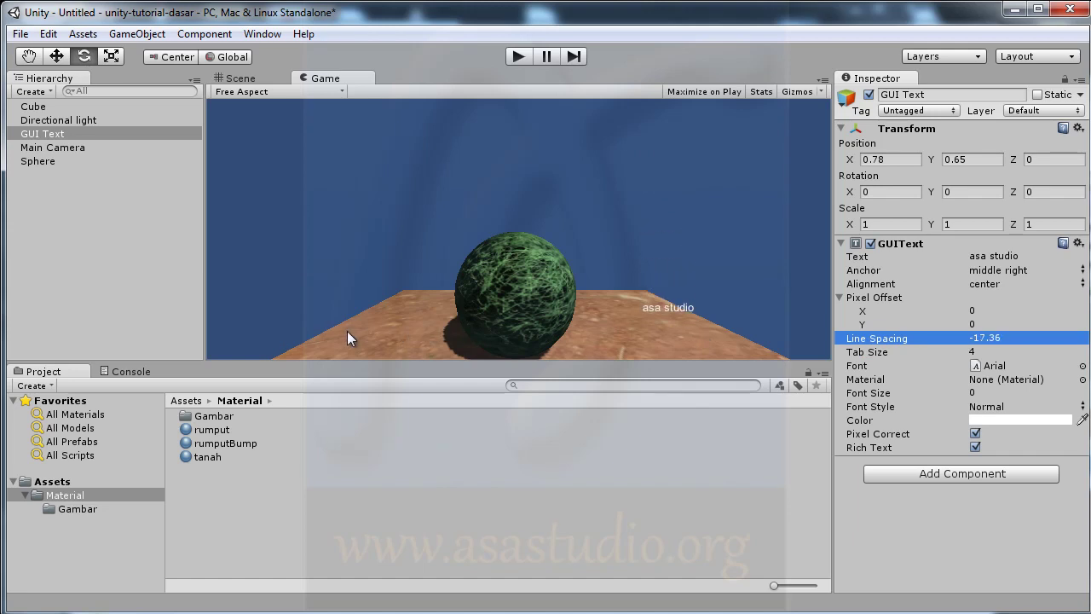
pyautogui.click(994, 255)
pyautogui.click(1040, 256)
pyautogui.press('Return')
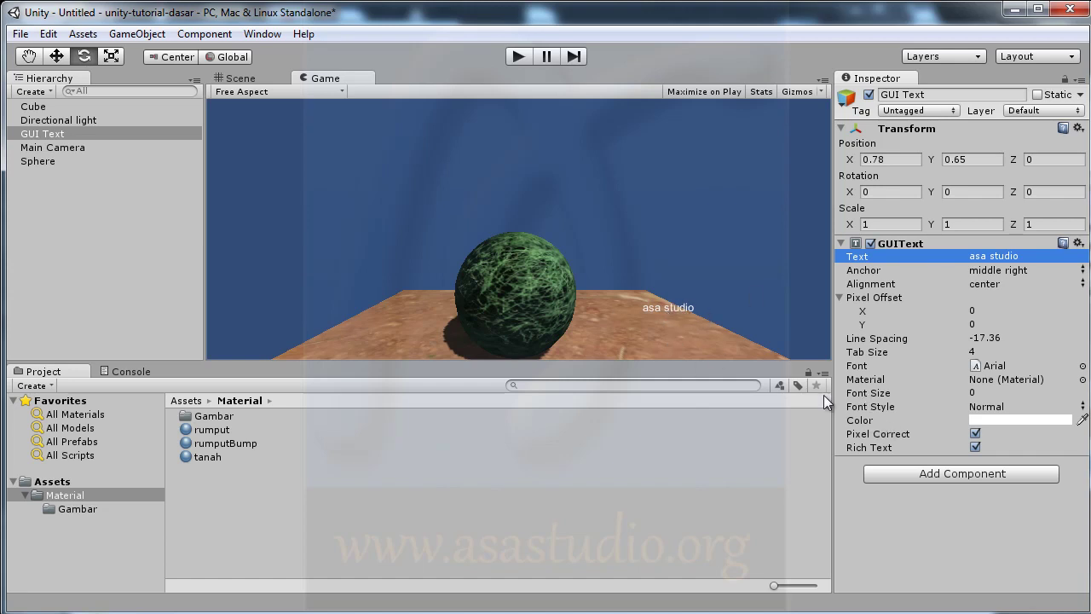
# Set Line Spacing to 0 and Tab Size to 4
pyautogui.click(1017, 339)
pyautogui.write('0')
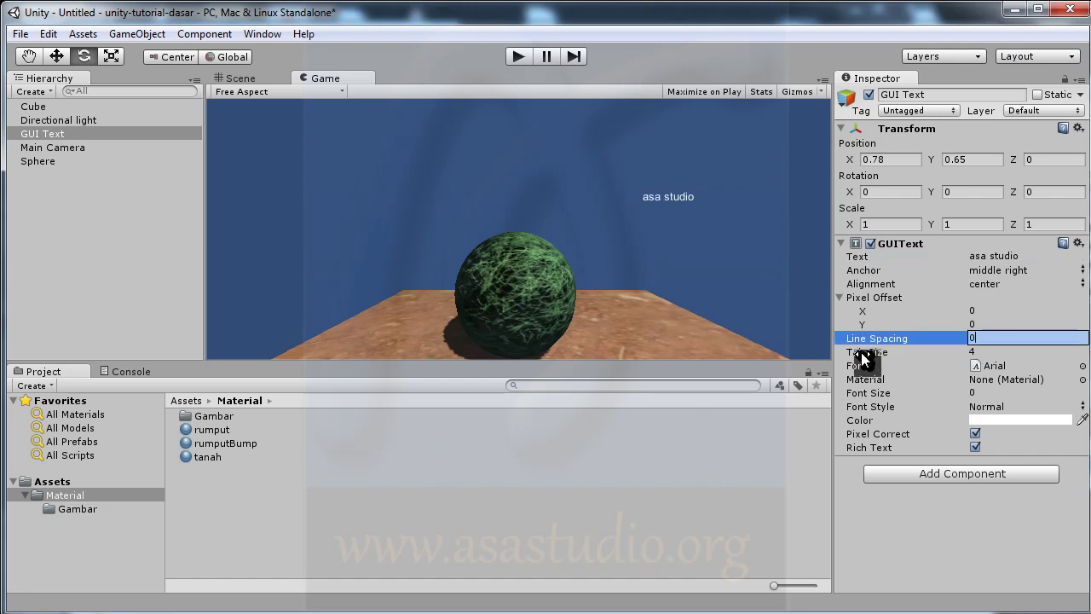
pyautogui.moveTo(871, 351); pyautogui.dragTo(878, 351)
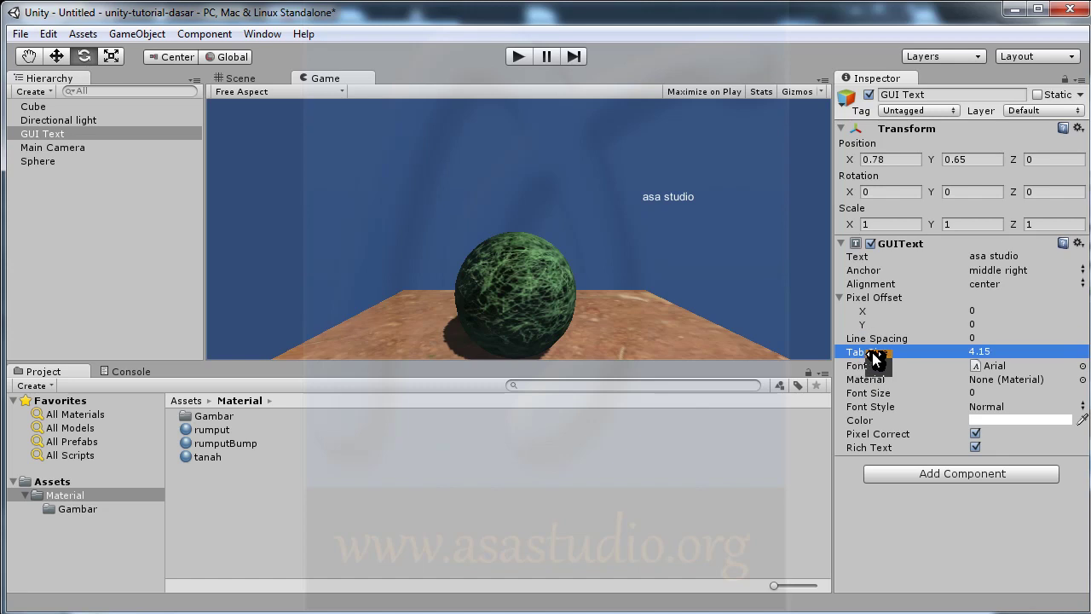
pyautogui.click(1020, 352)
pyautogui.write('4')
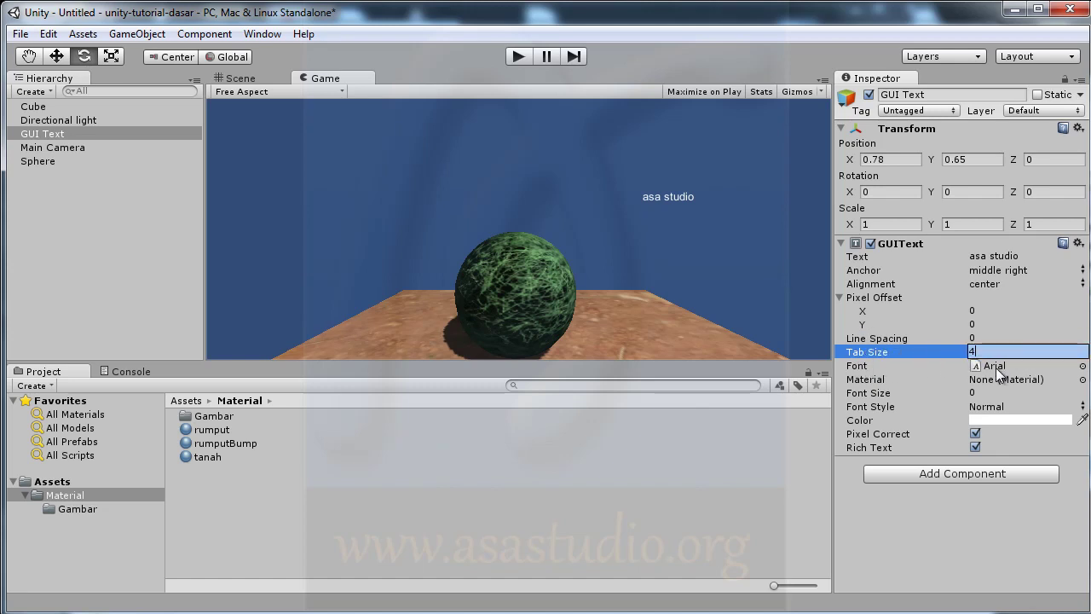
pyautogui.click(860, 366)
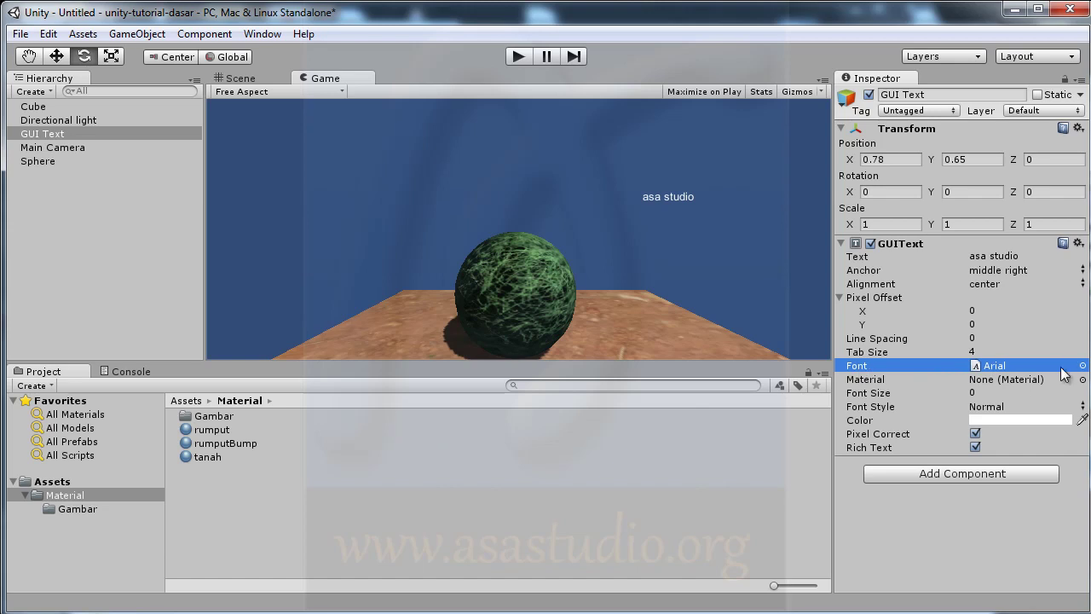
# Browse the GUI Text's Font choices, finding only Arial, and close the Select Font window
pyautogui.click(1082, 364)
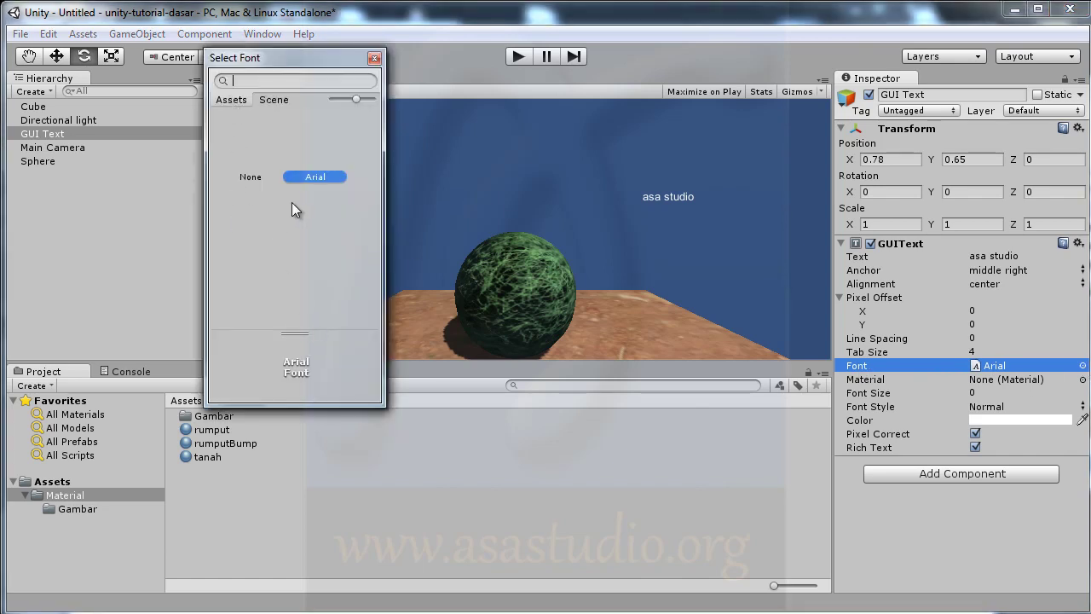
pyautogui.click(315, 198)
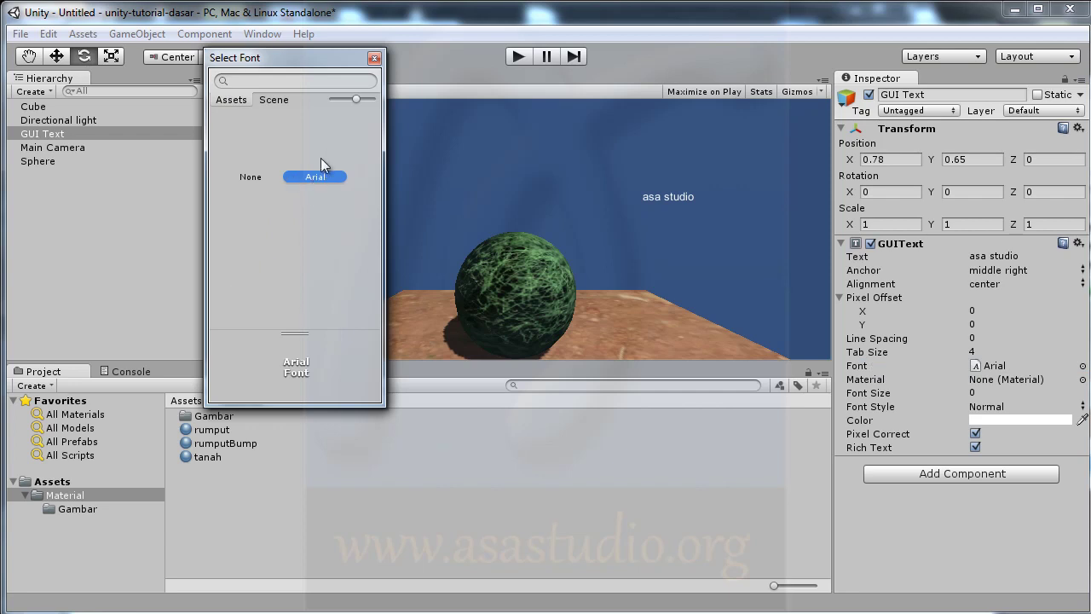
pyautogui.click(374, 58)
# Google 'font free download' in Firefox and open the 1001 Free Fonts result in a new tab
pyautogui.hotkey('alt', 'Tab')
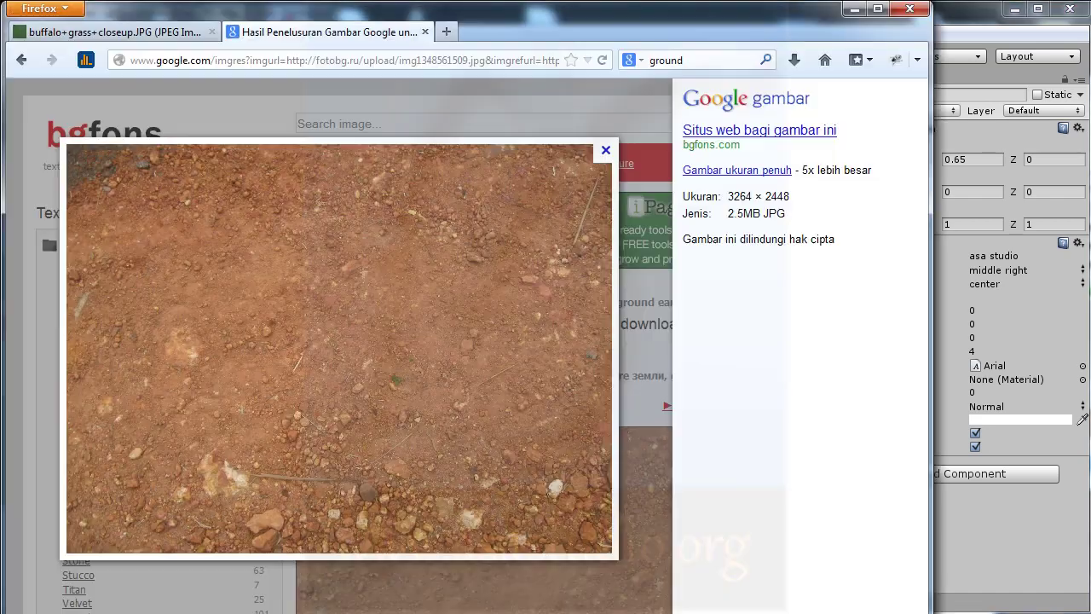
pyautogui.click(704, 60)
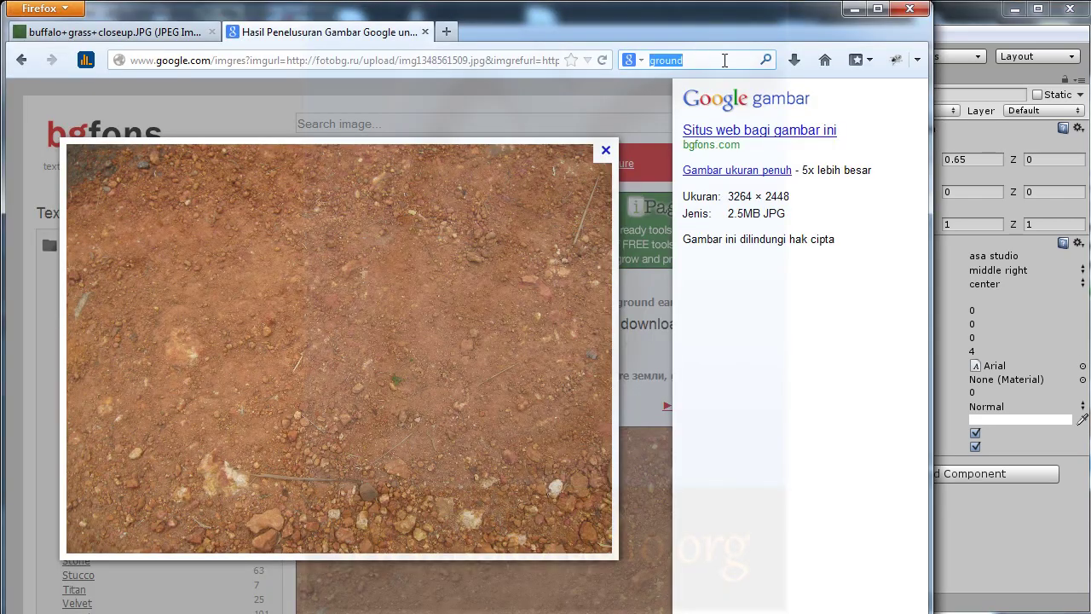
pyautogui.write('fon')
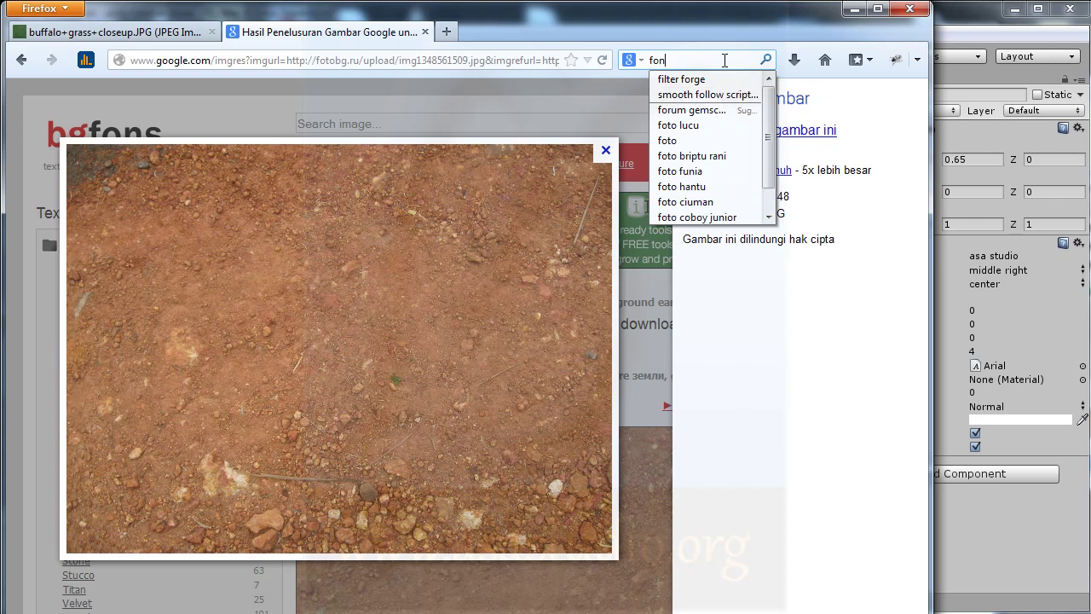
pyautogui.write('t free d')
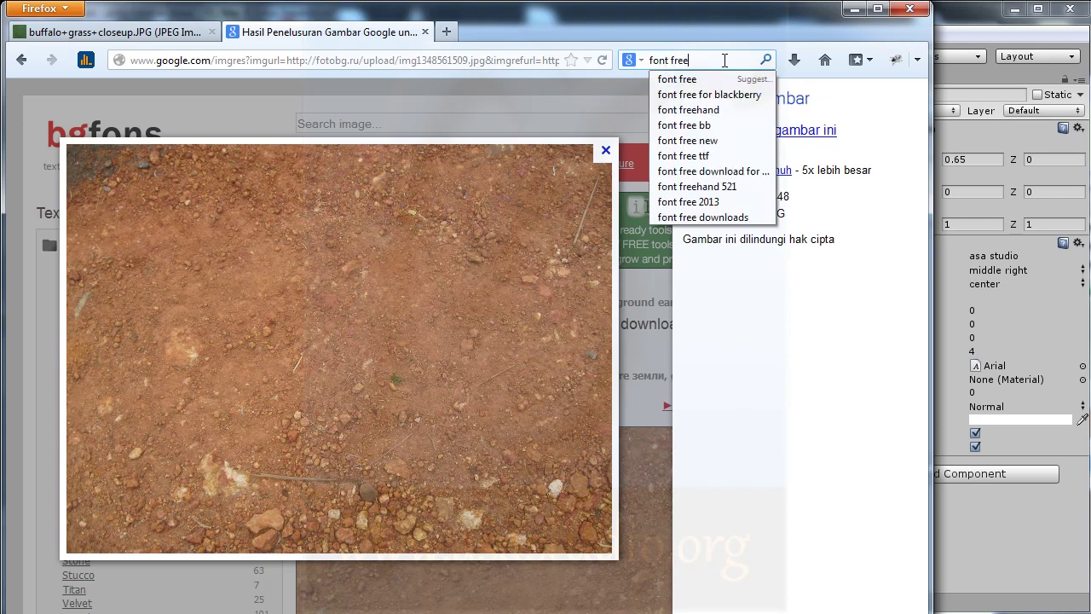
pyautogui.write('ownload')
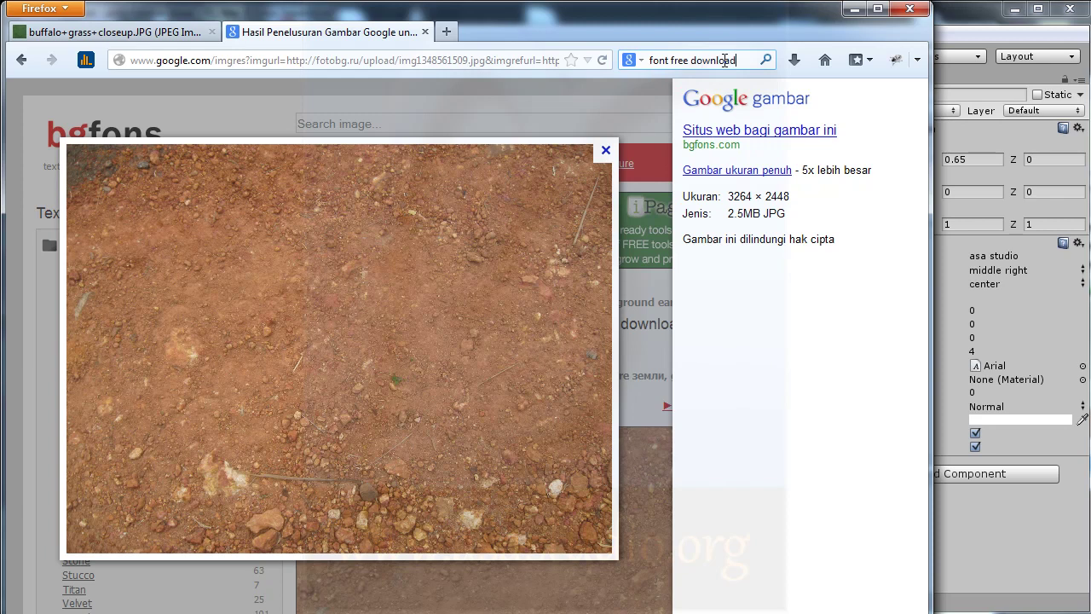
pyautogui.press('Return')
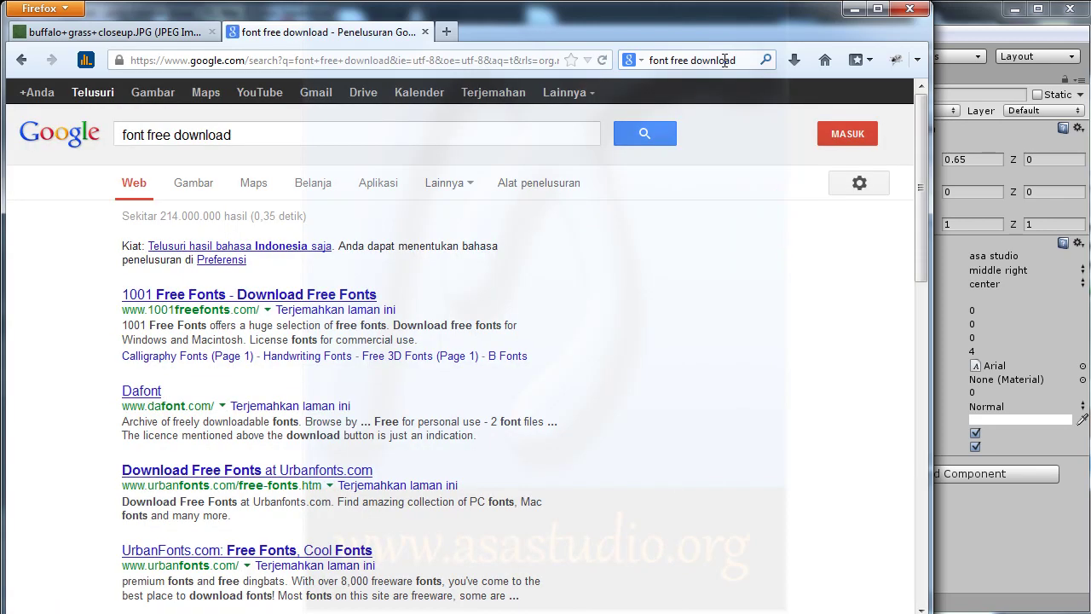
pyautogui.rightClick(210, 298)
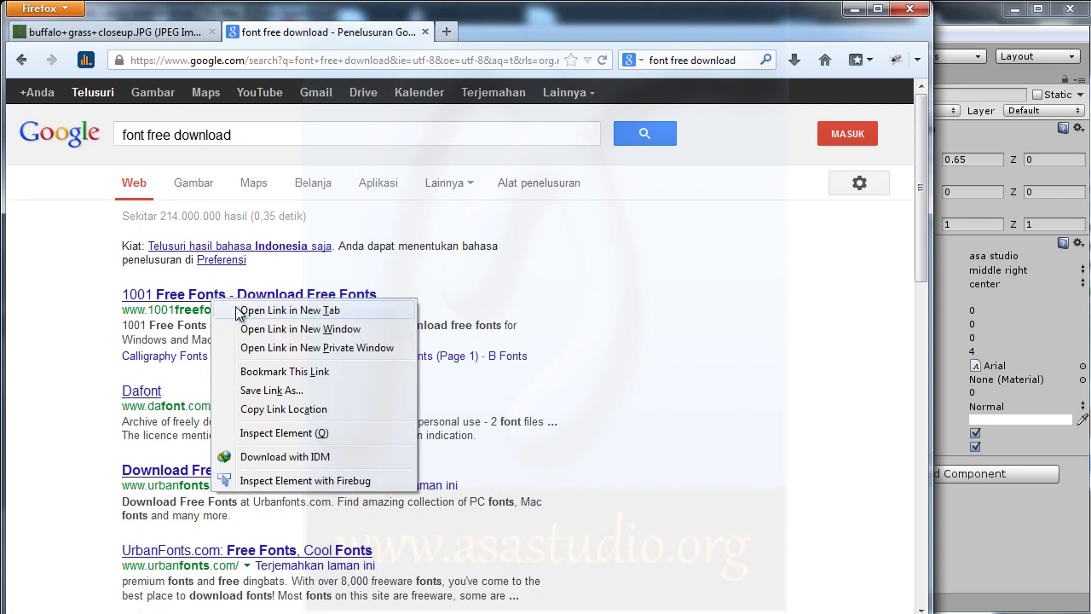
pyautogui.click(237, 310)
# On the 1001 Free Fonts tab, scroll to Action Is Shaded and download its Windows version
pyautogui.click(526, 34)
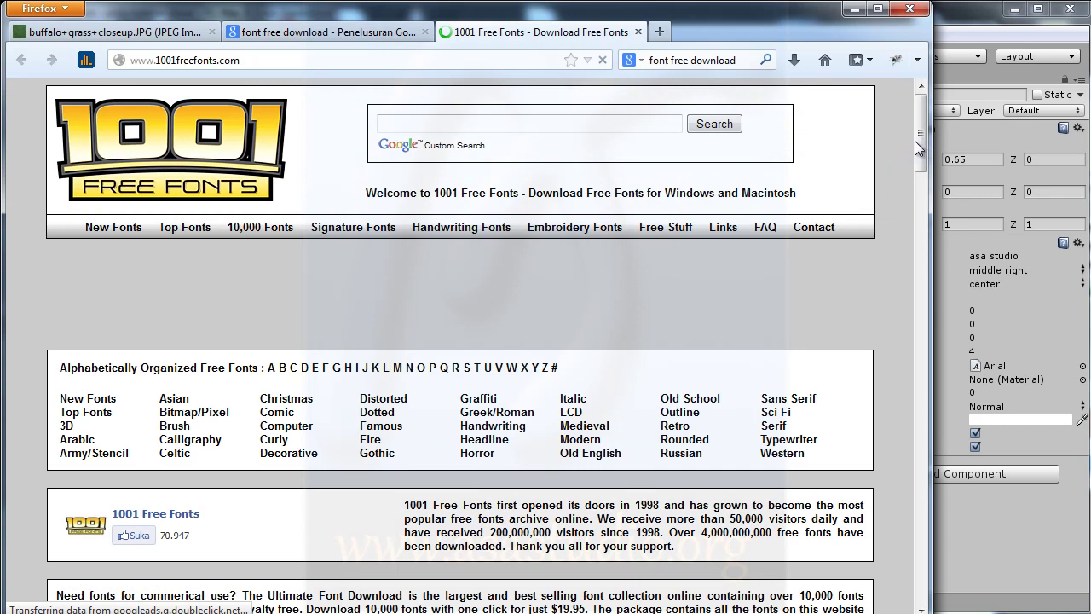
pyautogui.moveTo(920, 140); pyautogui.dragTo(926, 348)
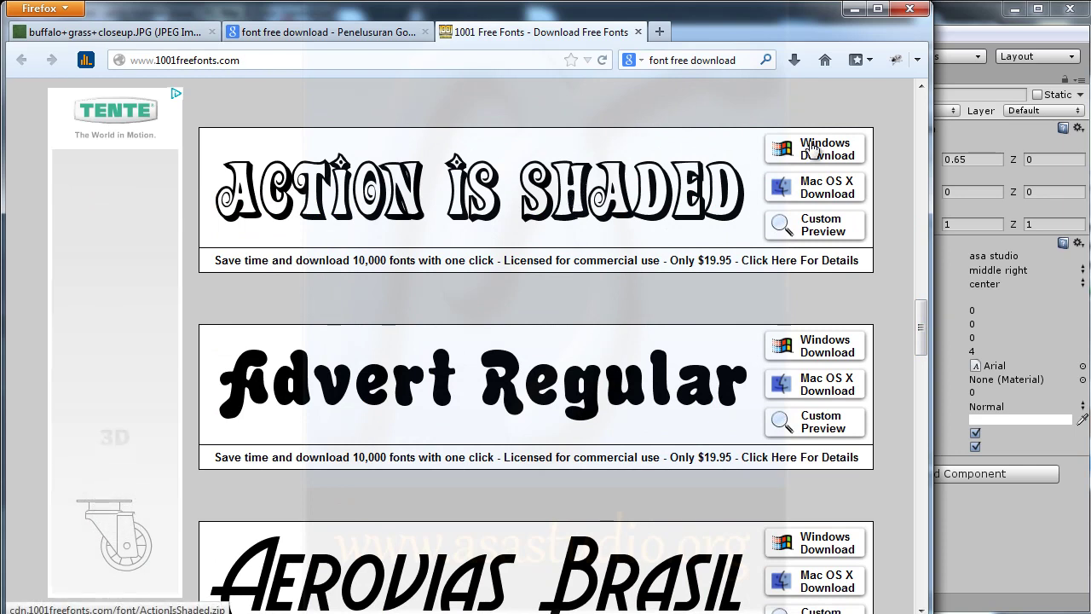
pyautogui.click(812, 152)
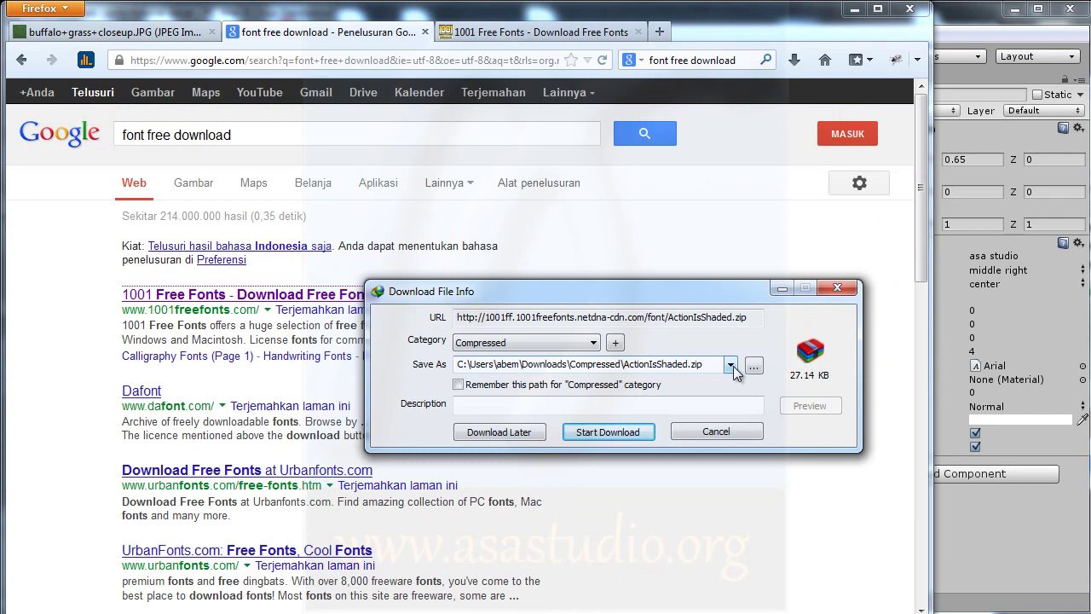
# Save ActionIsShaded.zip to the Desktop and start the download
pyautogui.click(731, 365)
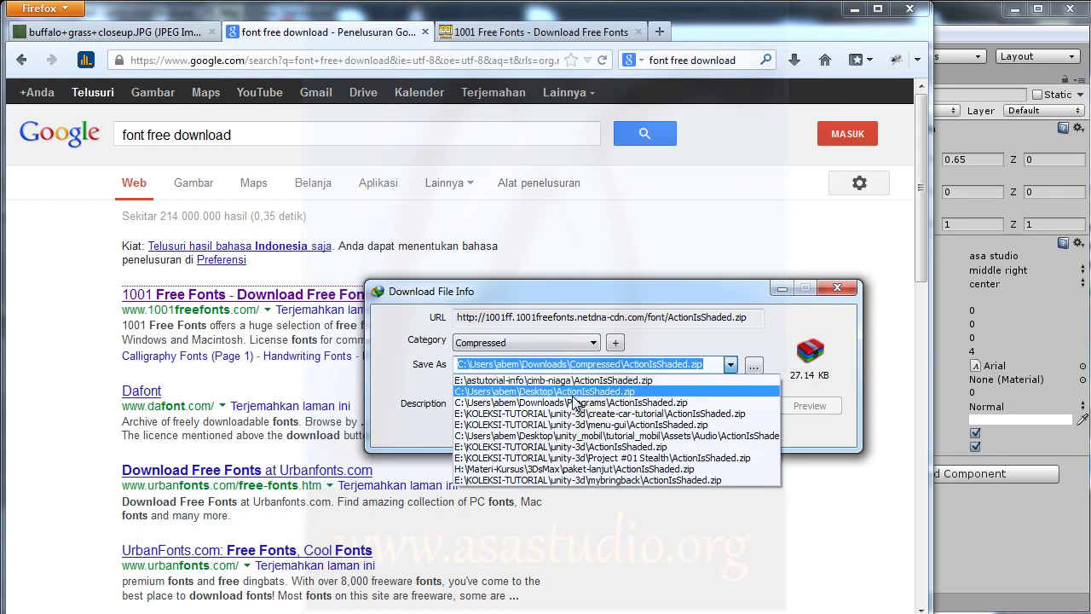
pyautogui.click(567, 391)
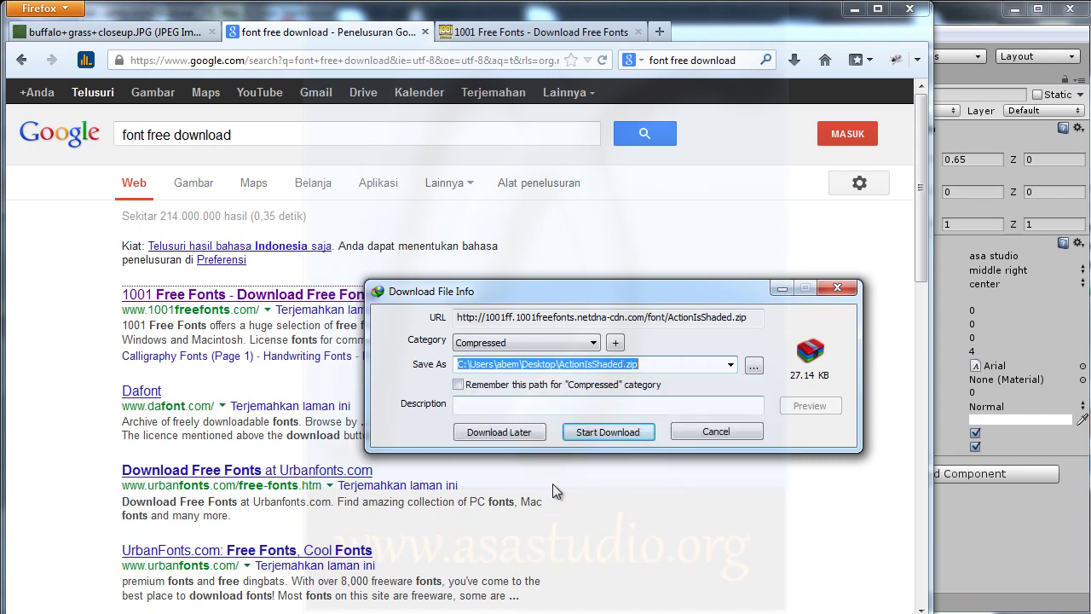
pyautogui.click(606, 436)
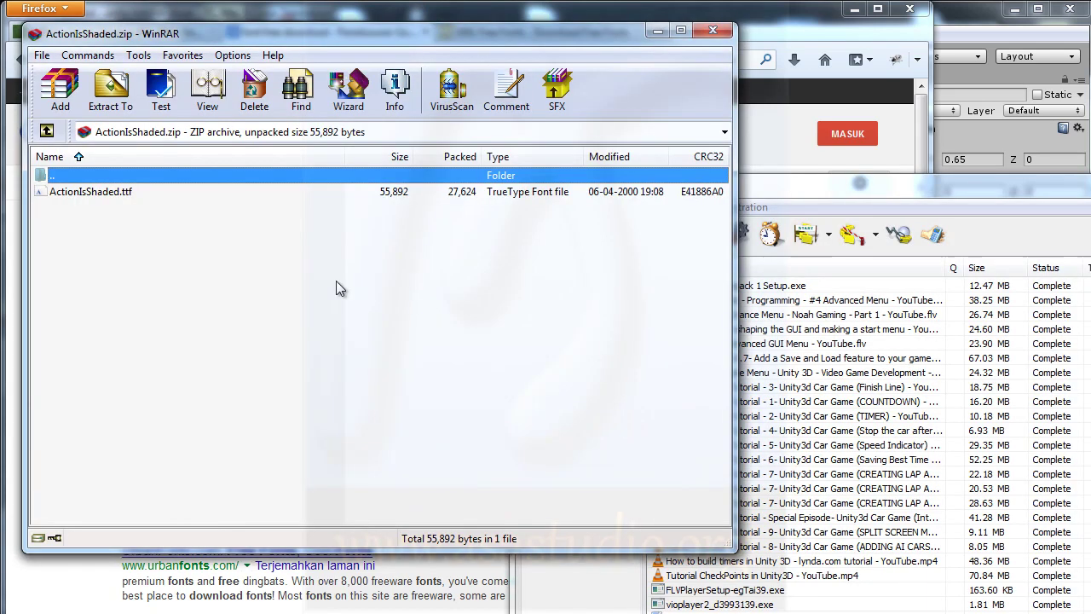
# Select ActionIsShaded.ttf in WinRAR and open Desktop > unity-tutorial-dasar > Assets in Explorer
pyautogui.click(73, 192)
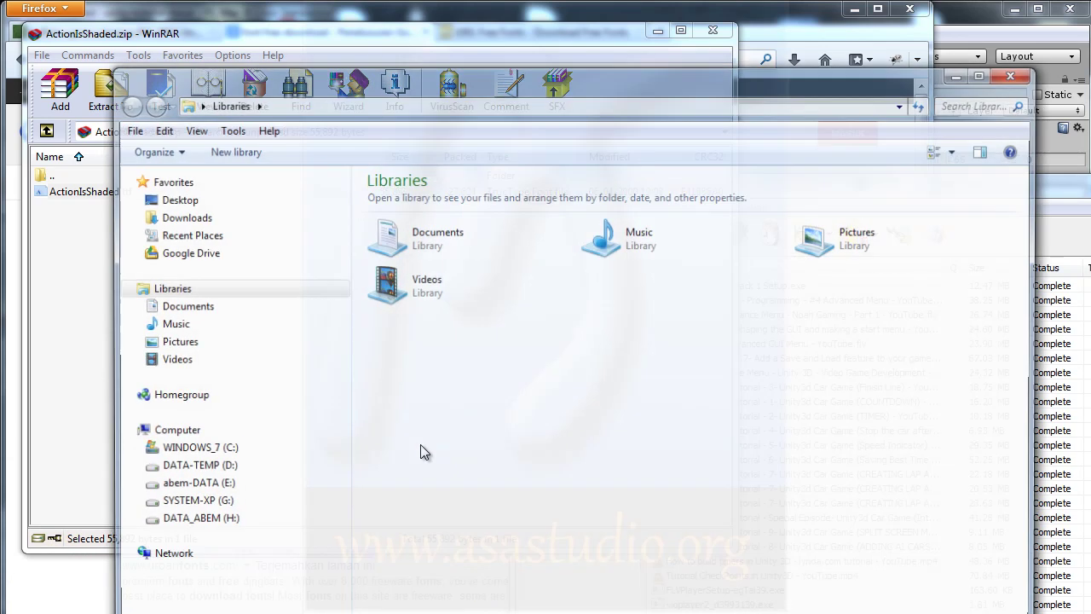
pyautogui.click(173, 199)
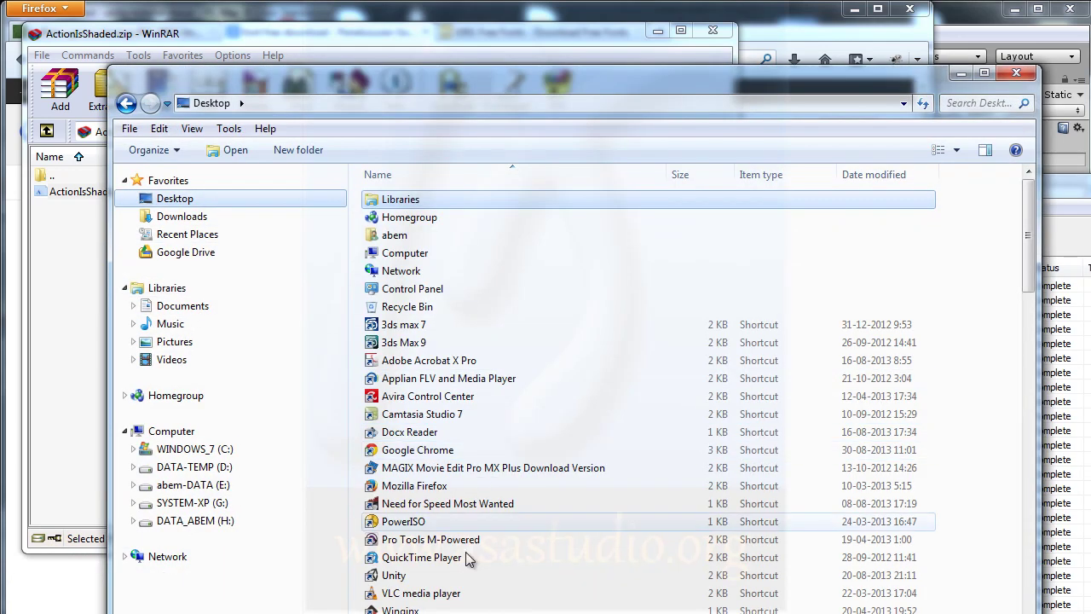
pyautogui.scroll(-4, 436, 599)
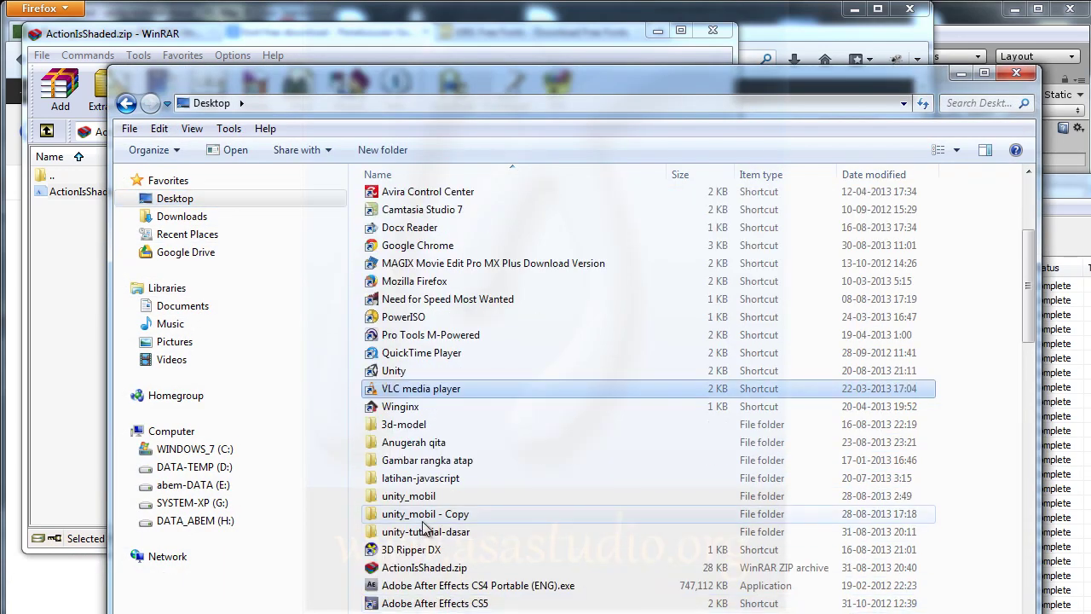
pyautogui.doubleClick(417, 533)
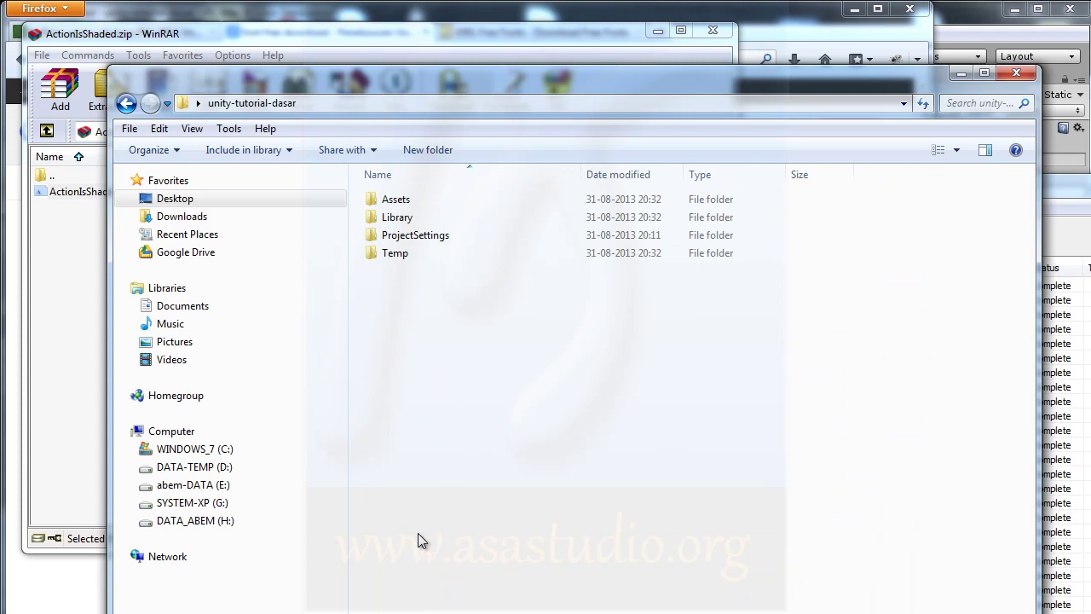
pyautogui.doubleClick(396, 199)
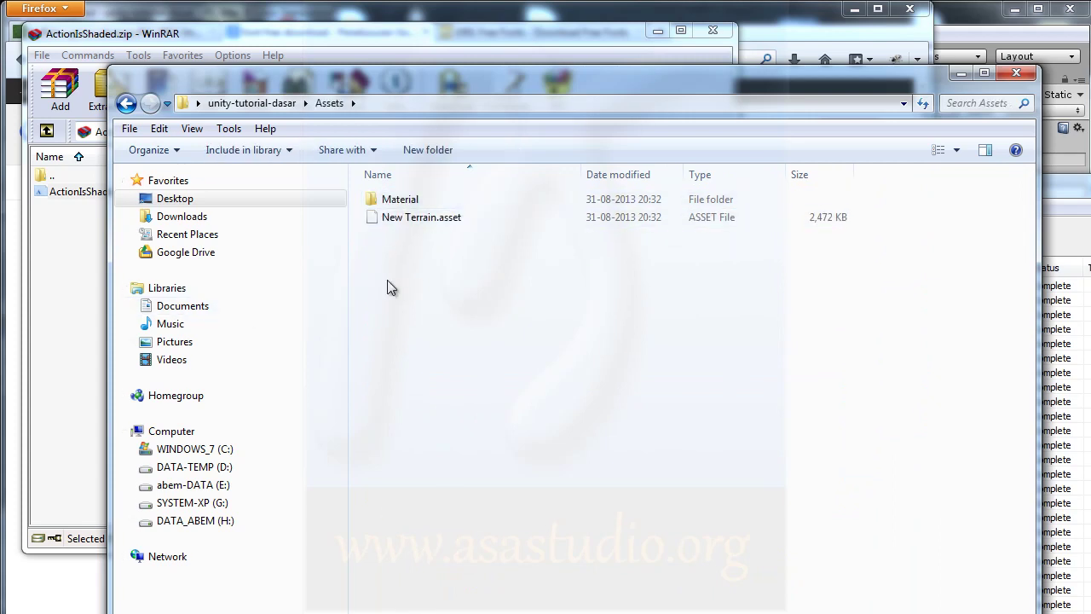
# Create a new folder named Font inside Assets
pyautogui.rightClick(387, 280)
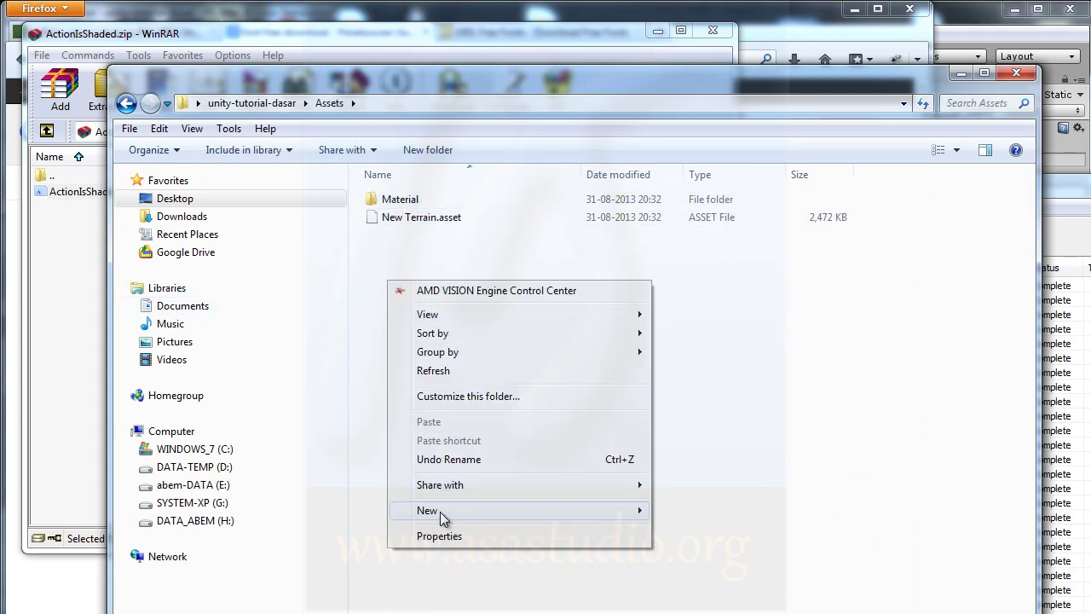
pyautogui.moveTo(635, 510)
pyautogui.click(687, 509)
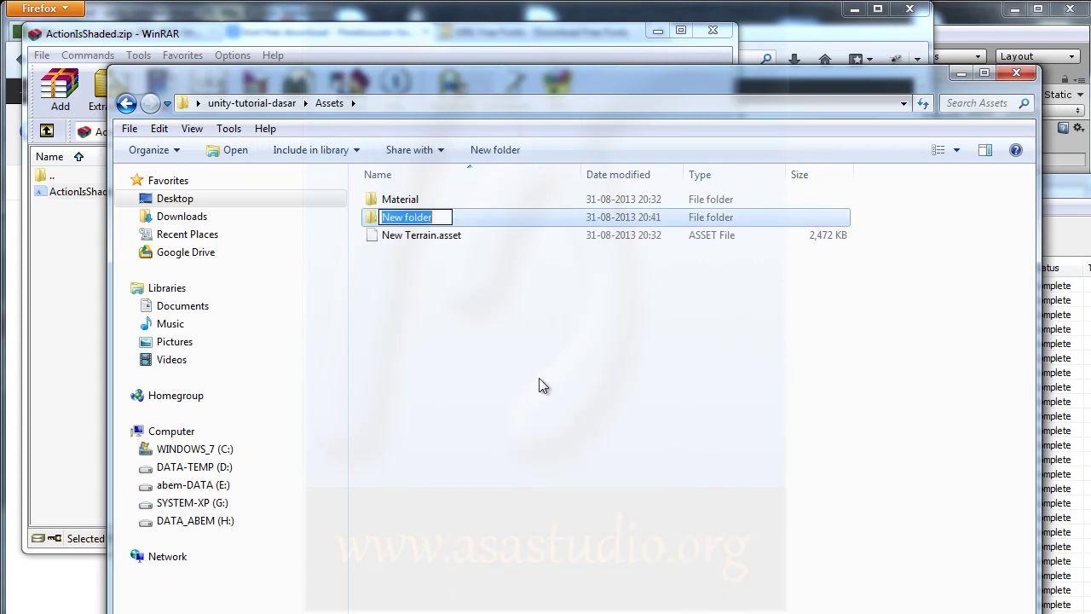
pyautogui.write('Font')
pyautogui.press('Return')
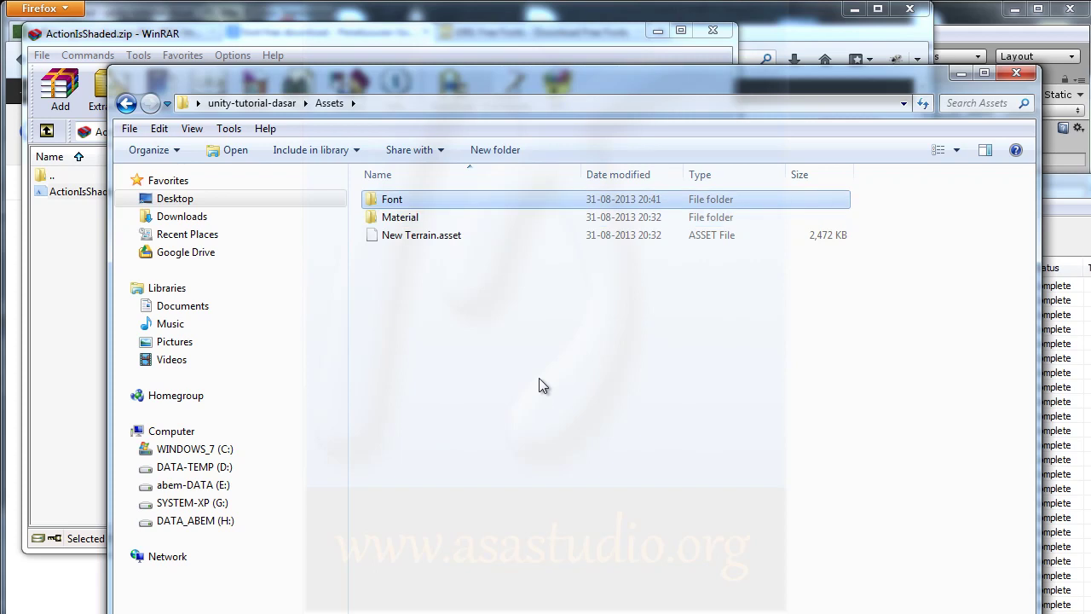
# Move ActionIsShaded.ttf from the archive into the Font folder and return to Unity
pyautogui.doubleClick(381, 201)
pyautogui.moveTo(50, 195)
pyautogui.mouseDown()
pyautogui.moveTo(606, 451)
pyautogui.moveTo(791, 521)
pyautogui.moveTo(764, 315)
pyautogui.mouseUp()
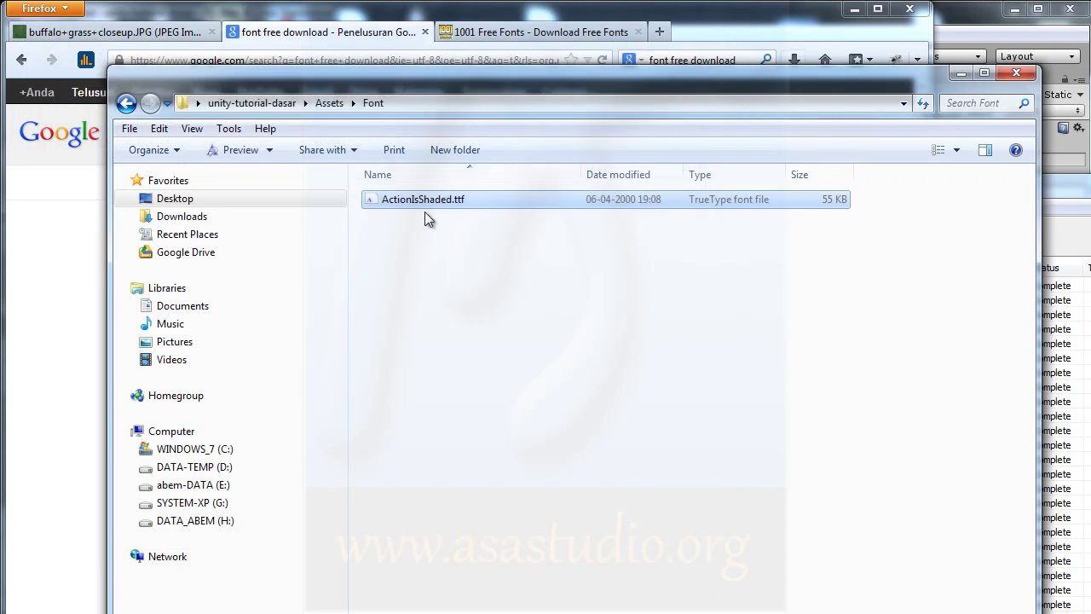
pyautogui.click(1000, 16)
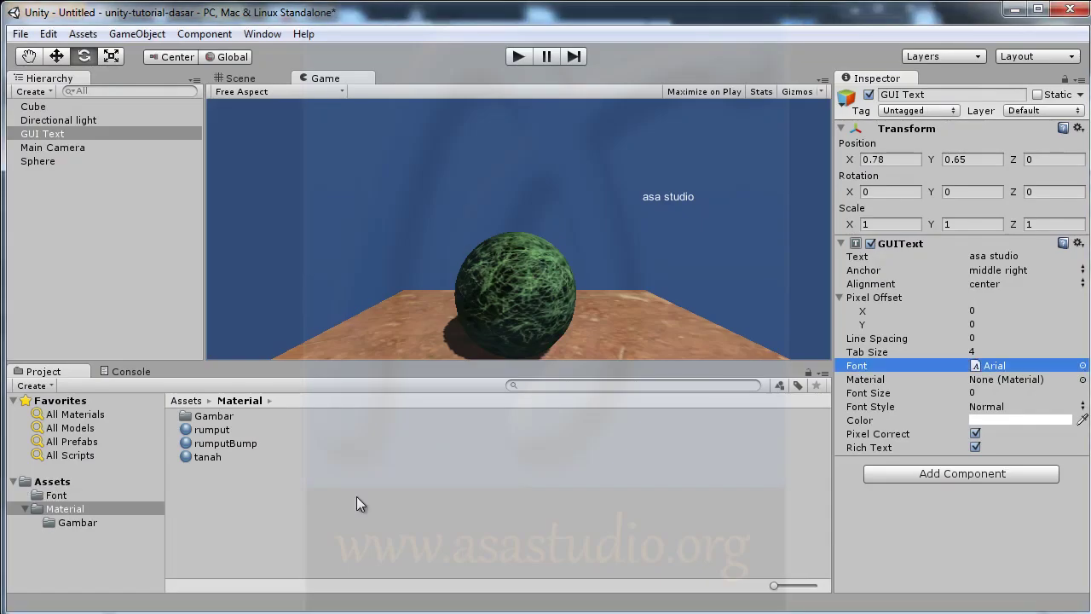
# Assign the ActionIsShaded font from the Font folder to the GUI Text and enlarge it to size 84
pyautogui.click(61, 508)
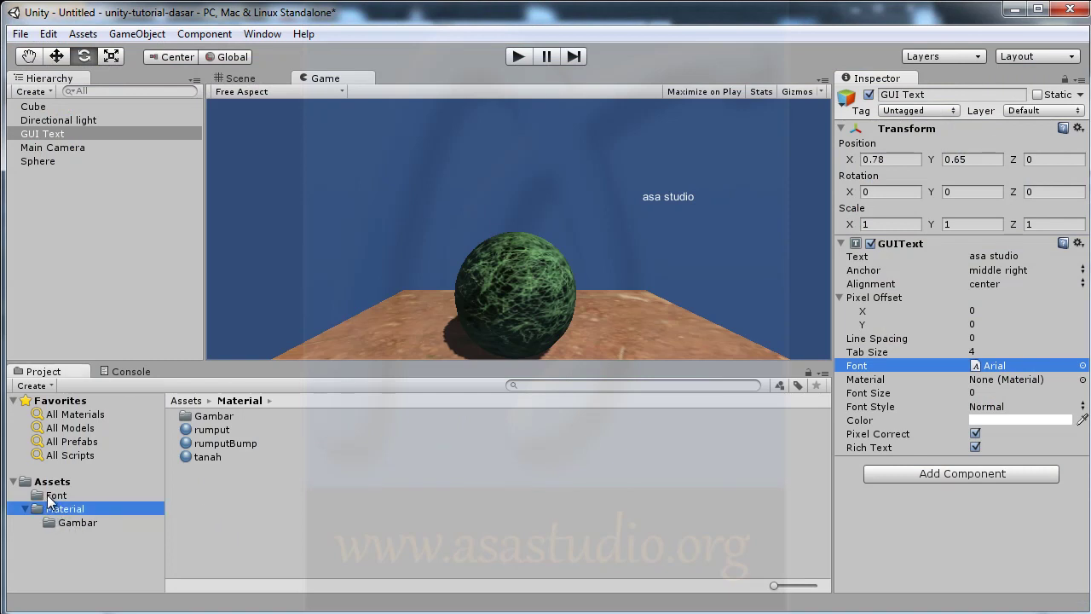
pyautogui.click(47, 494)
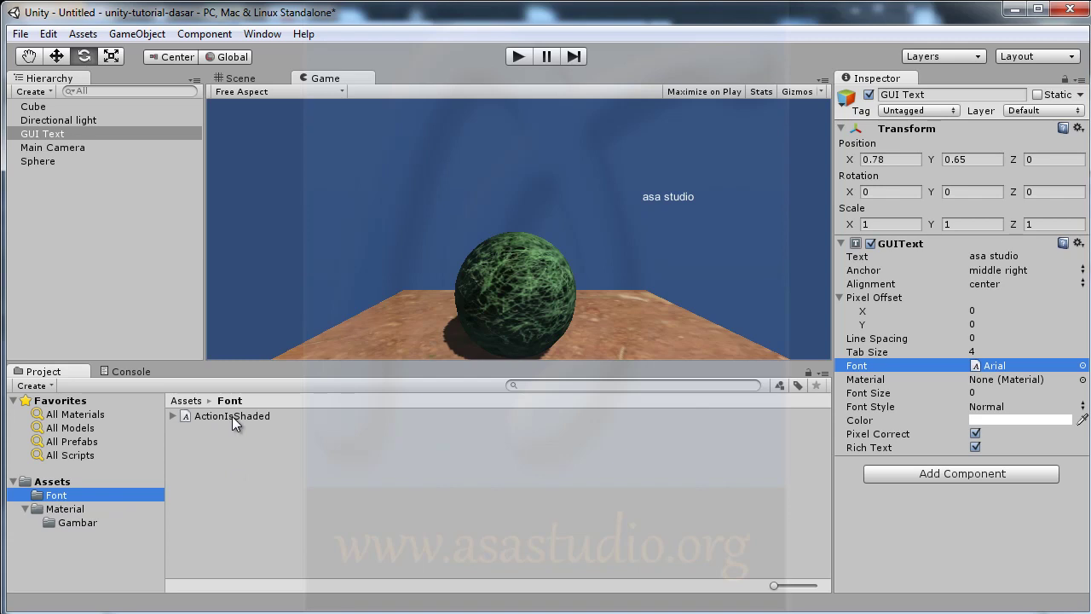
pyautogui.moveTo(207, 416)
pyautogui.mouseDown()
pyautogui.moveTo(924, 396)
pyautogui.moveTo(861, 368)
pyautogui.mouseUp()
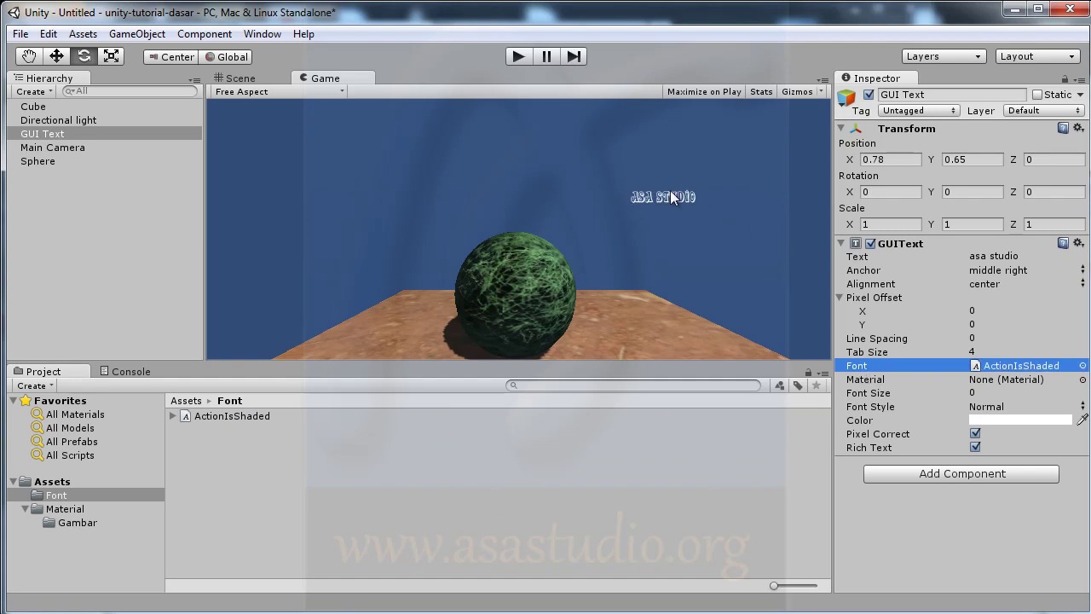
pyautogui.moveTo(865, 393)
pyautogui.mouseDown()
pyautogui.moveTo(918, 394)
pyautogui.moveTo(929, 245)
pyautogui.mouseUp()
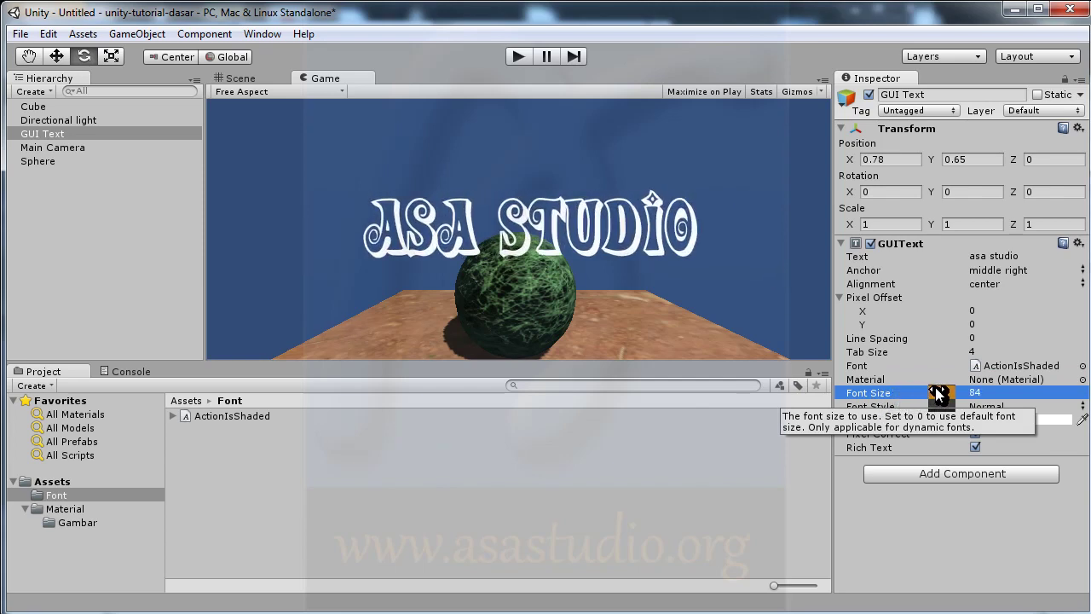
# Reset the GUI Text's Scale X to 1 and switch to the move tool in global coordinates
pyautogui.moveTo(849, 224); pyautogui.dragTo(729, 228)
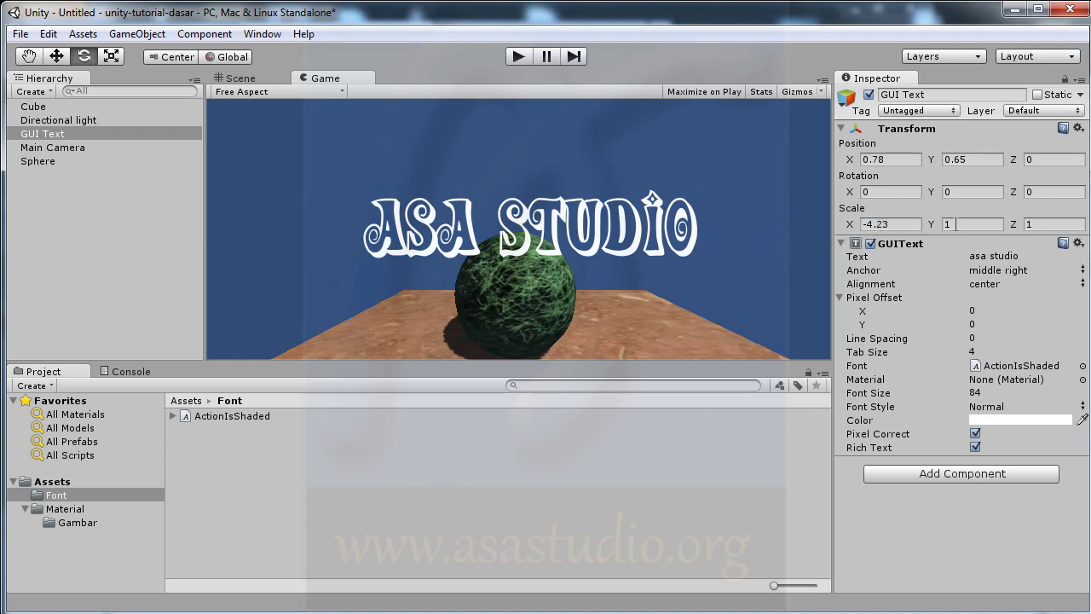
pyautogui.click(894, 226)
pyautogui.write('1')
pyautogui.press('Tab')
pyautogui.press('Tab')
pyautogui.click(111, 57)
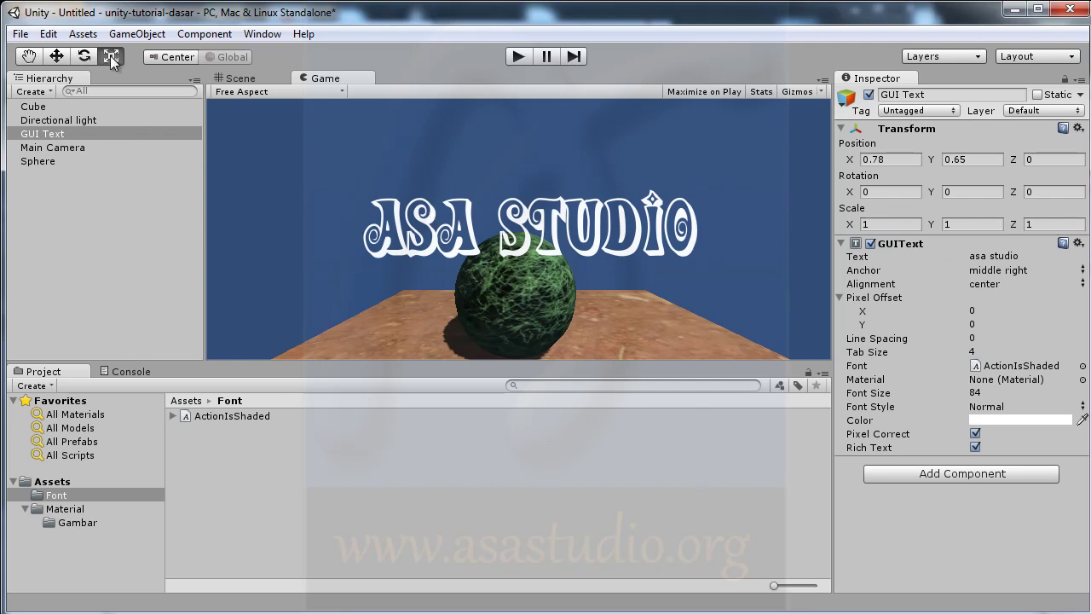
pyautogui.click(240, 78)
pyautogui.press('w')
pyautogui.click(322, 78)
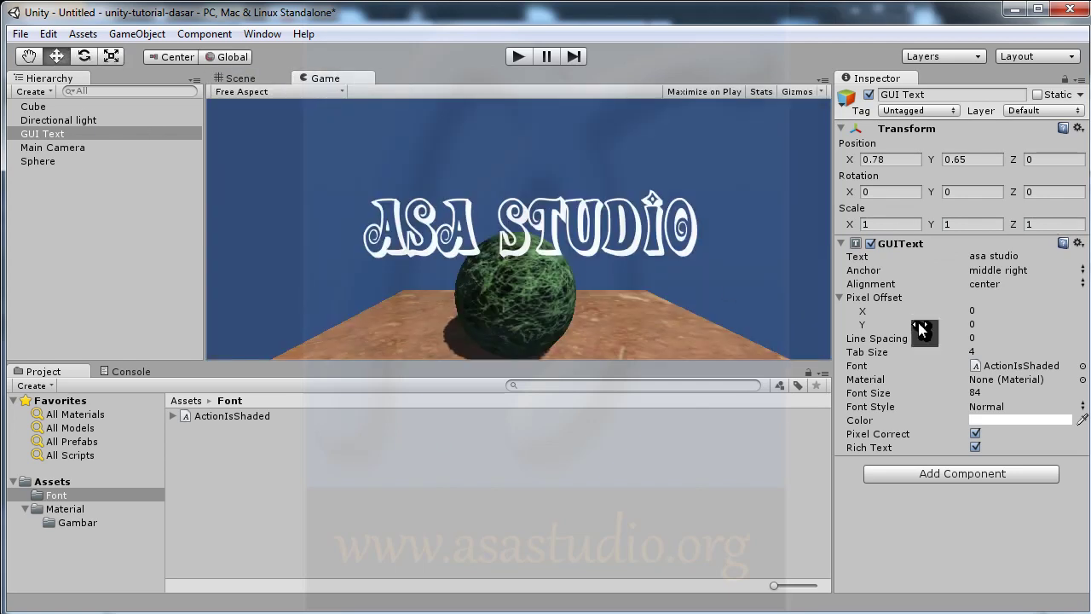
# Shrink the font size to 37 and move the label to Y 0.15, X 0.99
pyautogui.click(875, 394)
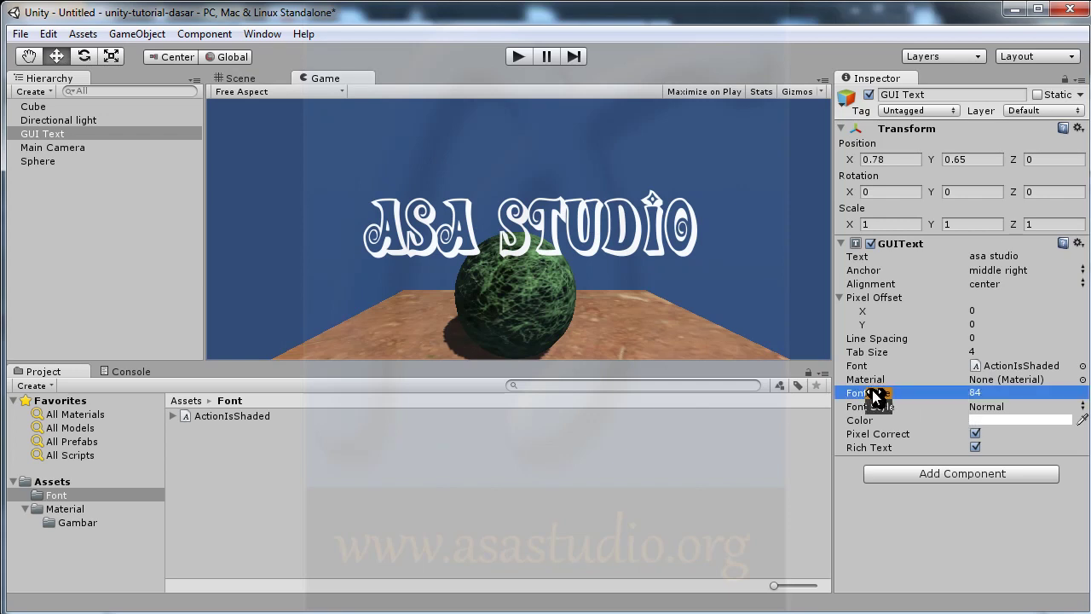
pyautogui.moveTo(875, 394); pyautogui.dragTo(831, 394)
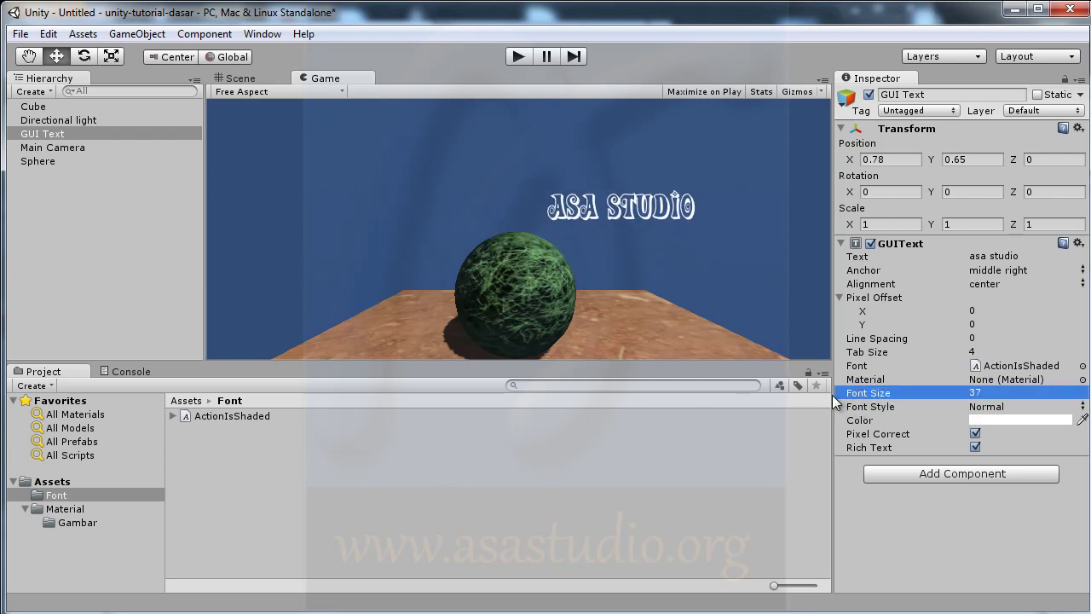
pyautogui.click(937, 158)
pyautogui.moveTo(934, 162); pyautogui.dragTo(923, 165)
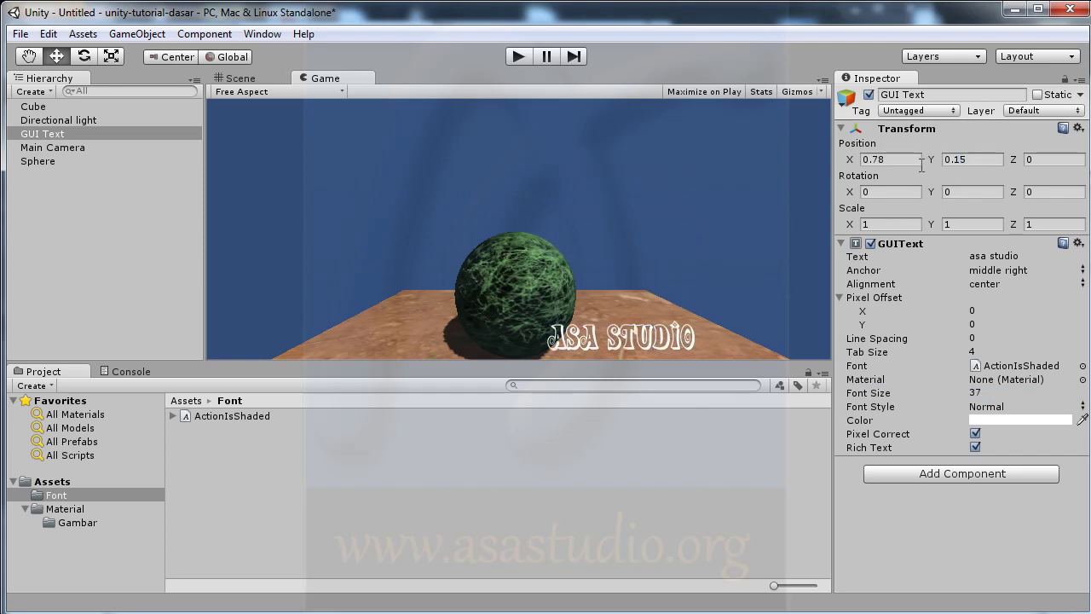
pyautogui.moveTo(849, 159); pyautogui.dragTo(861, 162)
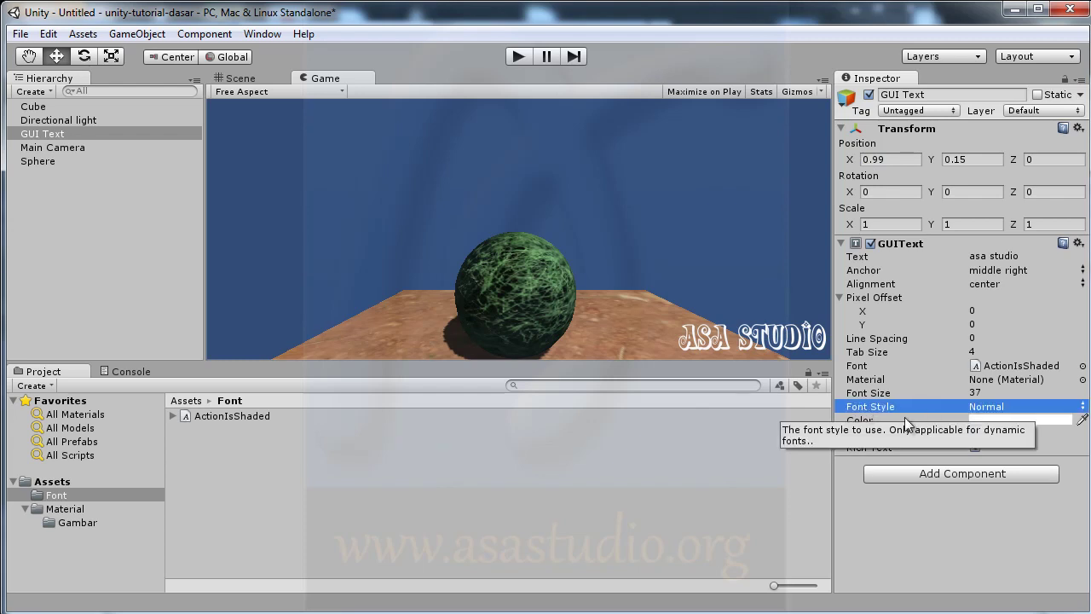
# Set the ASA STUDIO text's font style to Bold and its colour to pure red
pyautogui.click(869, 406)
pyautogui.click(1083, 406)
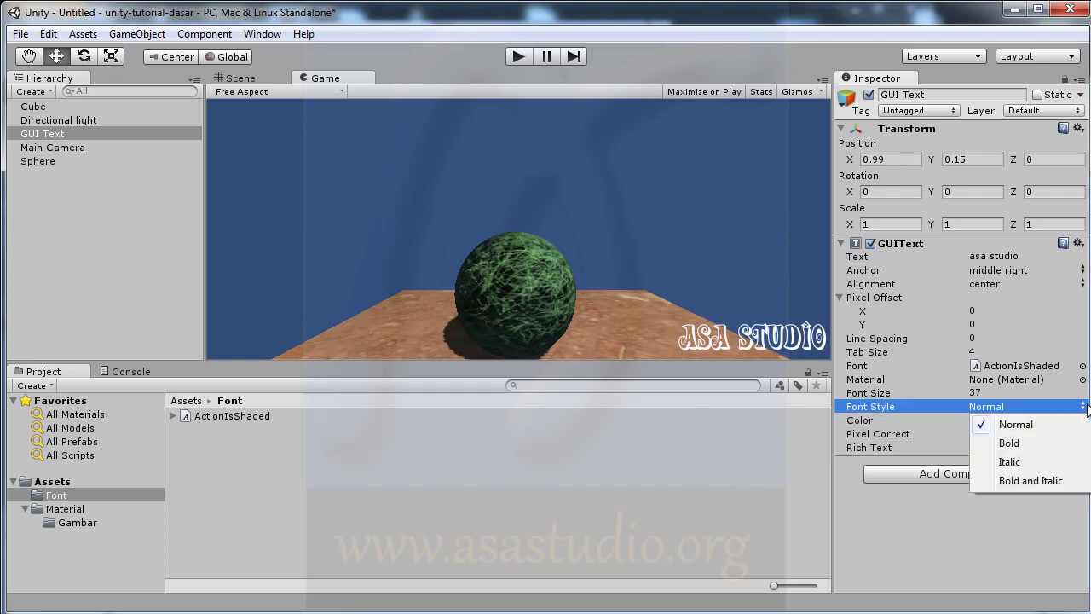
pyautogui.click(1034, 443)
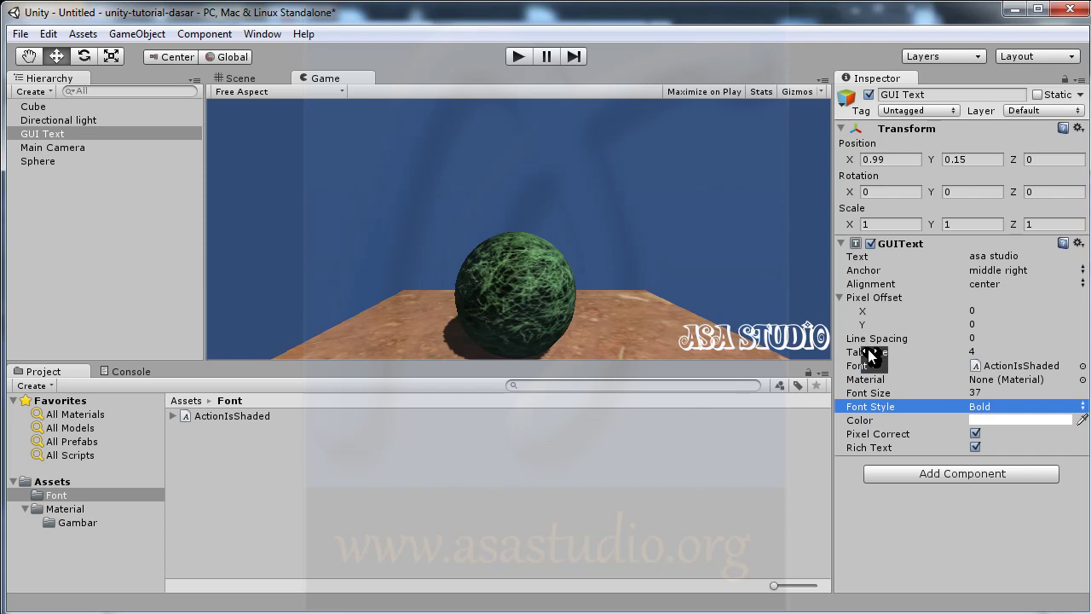
pyautogui.click(995, 421)
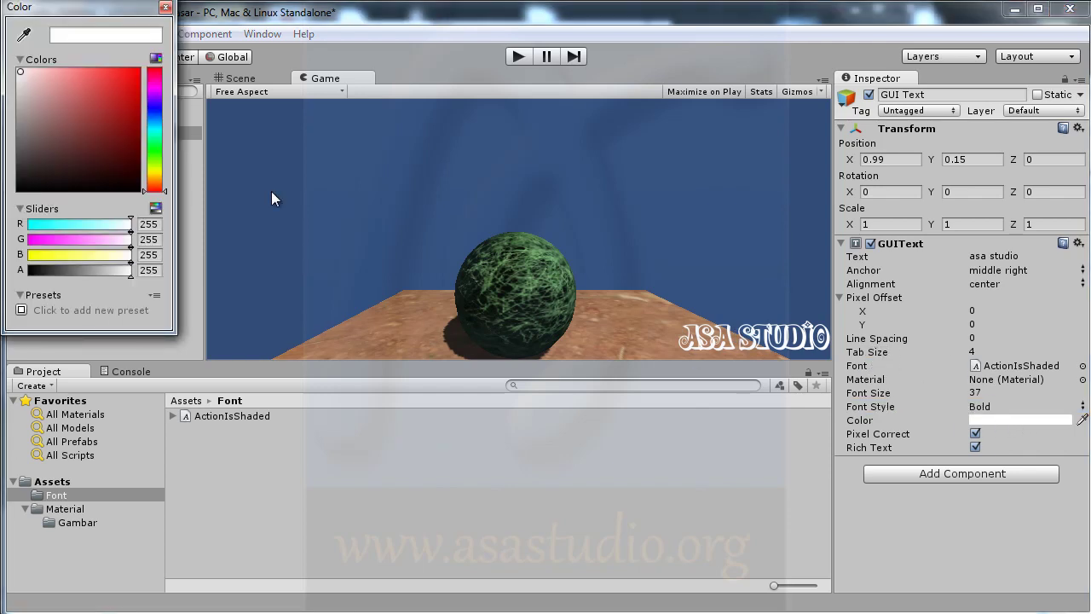
pyautogui.moveTo(108, 98); pyautogui.dragTo(138, 70)
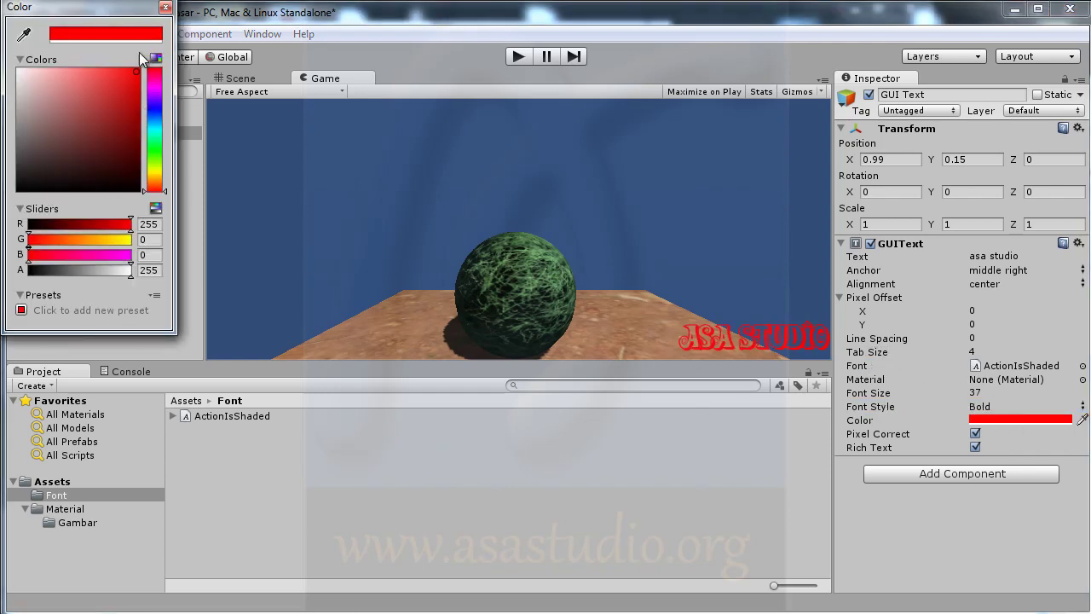
pyautogui.click(166, 7)
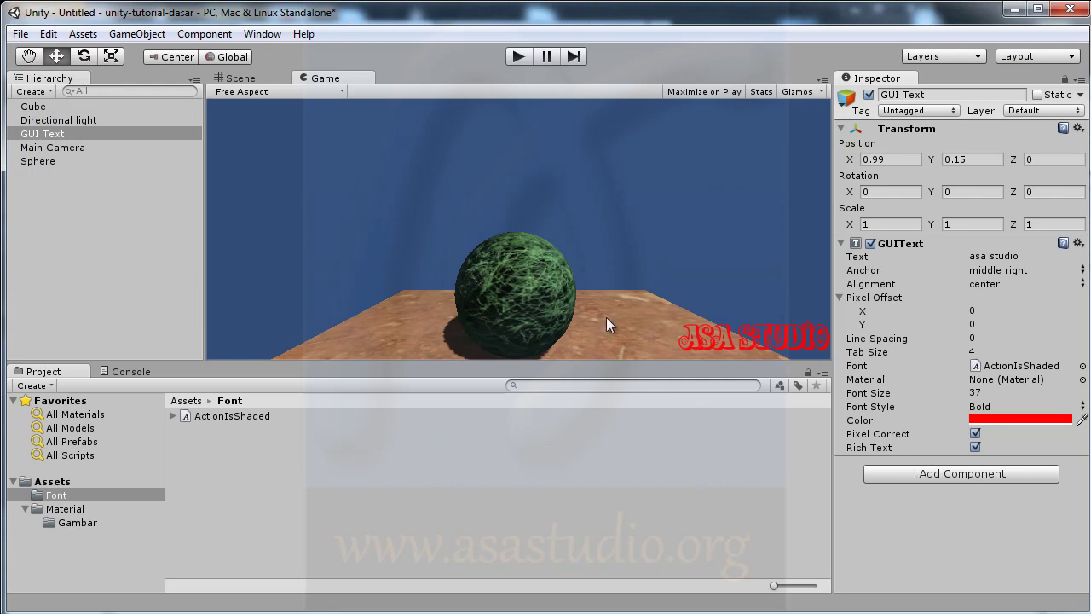
# Preview the red label in play mode, stop, then show the Assets folder contents
pyautogui.click(239, 78)
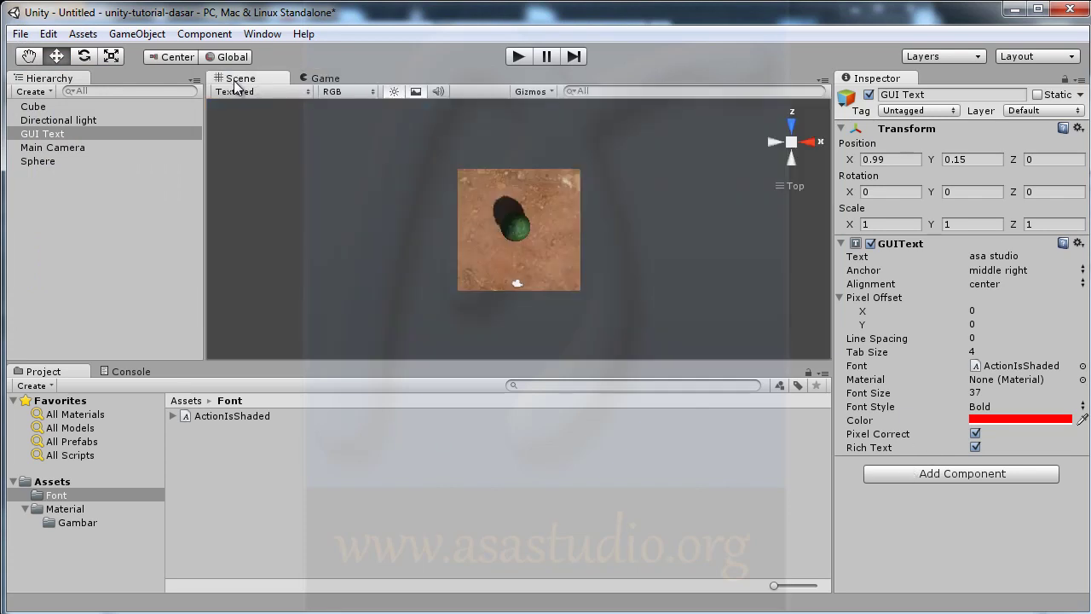
pyautogui.click(326, 79)
pyautogui.click(243, 78)
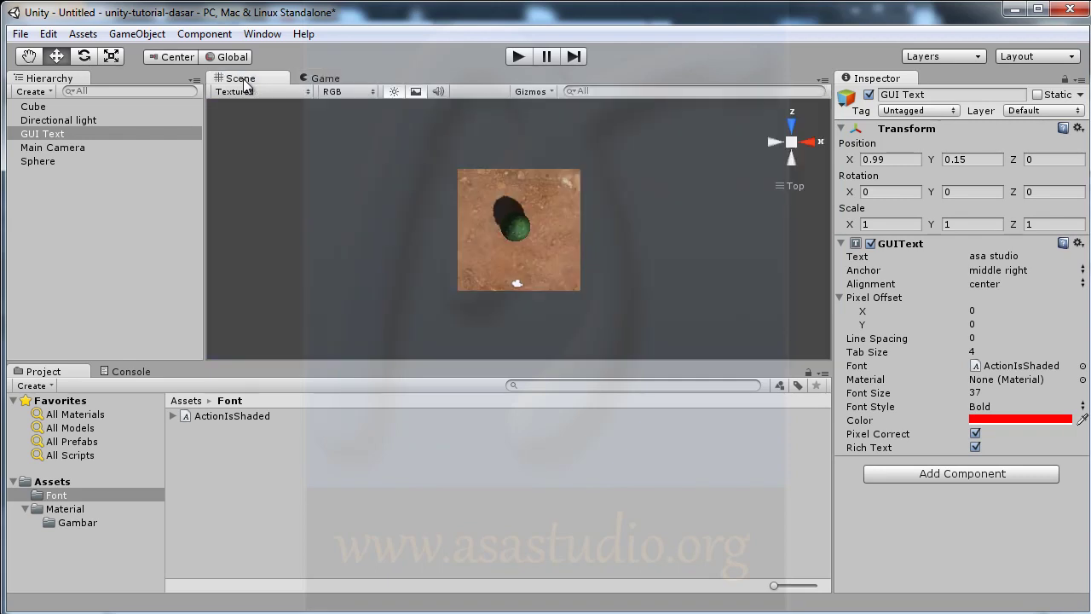
pyautogui.click(341, 79)
pyautogui.click(517, 55)
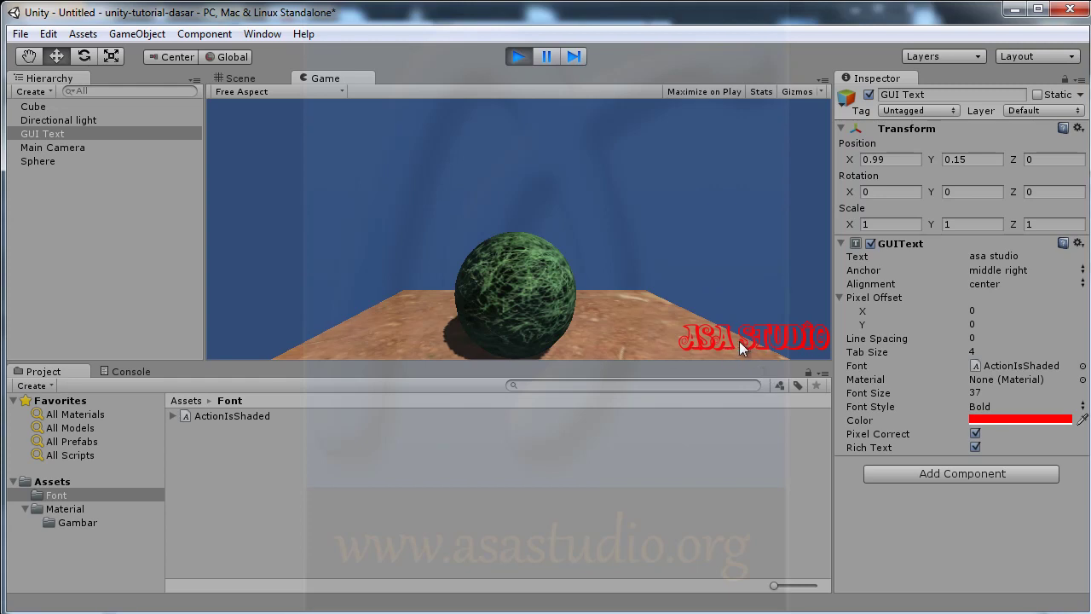
pyautogui.click(521, 56)
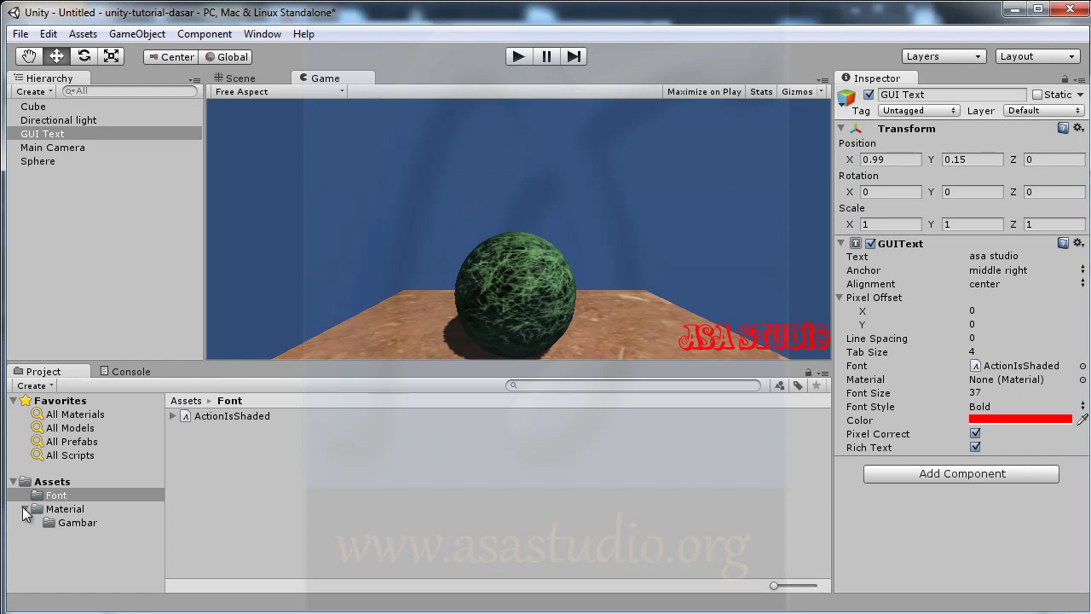
pyautogui.click(52, 482)
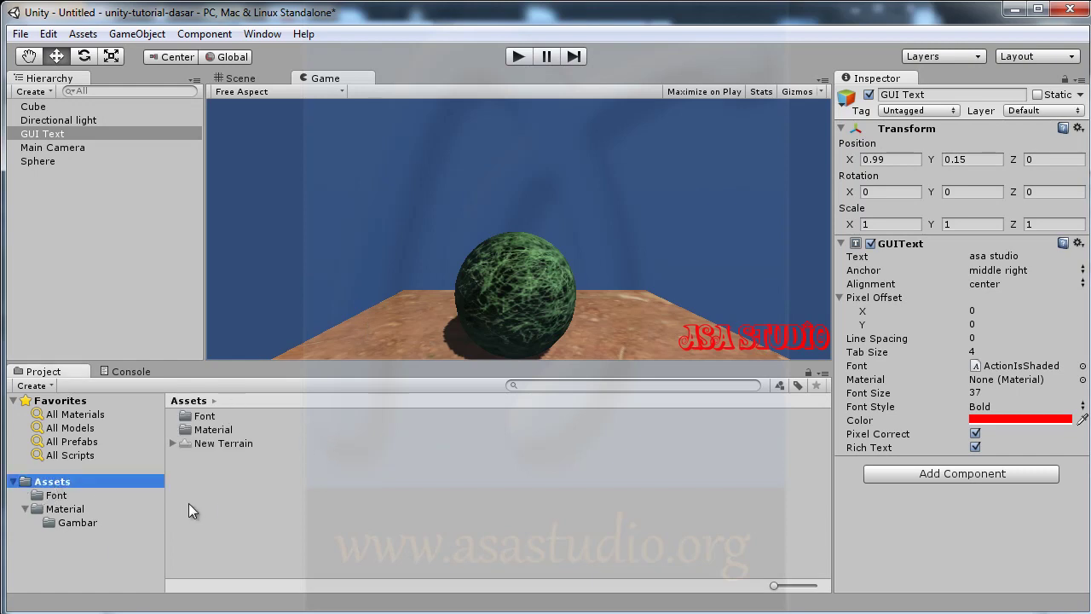
# Create a new folder named Script in Assets and open it
pyautogui.rightClick(179, 501)
pyautogui.moveTo(253, 236)
pyautogui.click(448, 236)
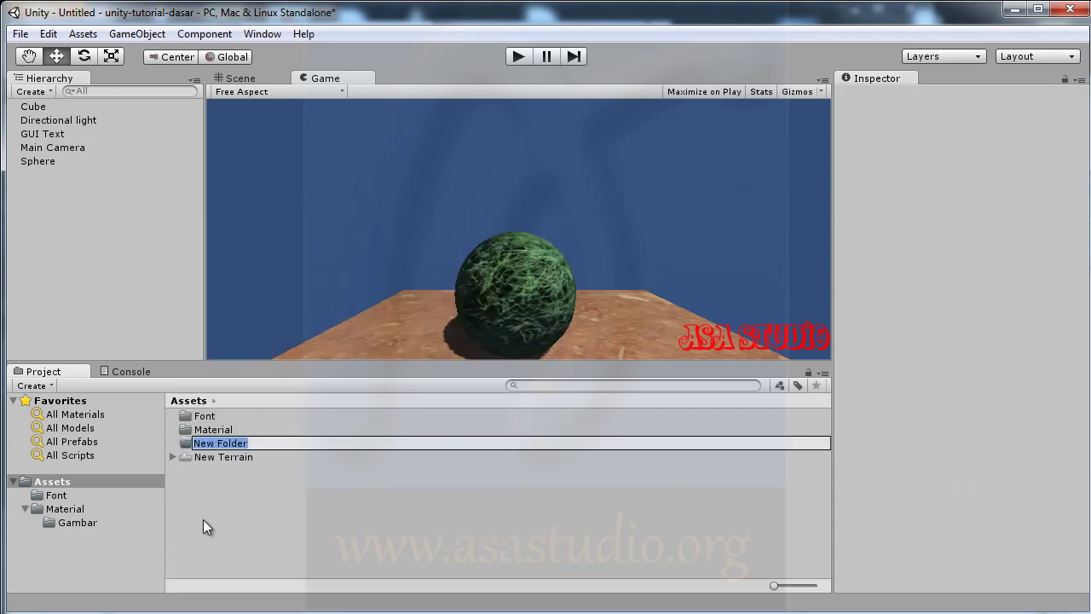
pyautogui.write('Scip')
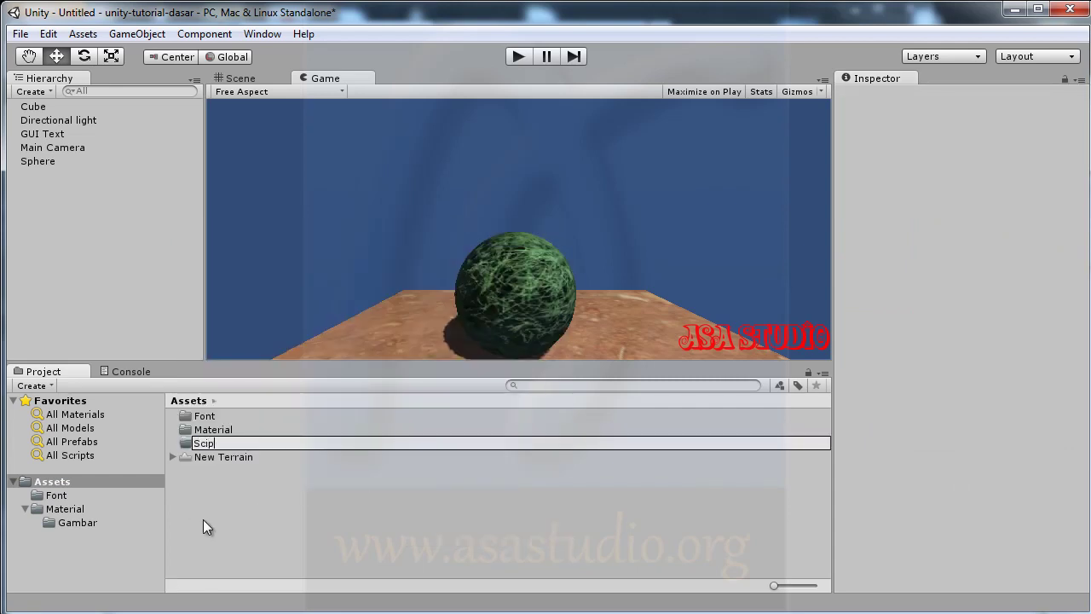
pyautogui.press('BackSpace')
pyautogui.write('ript')
pyautogui.press('Return')
pyautogui.doubleClick(211, 456)
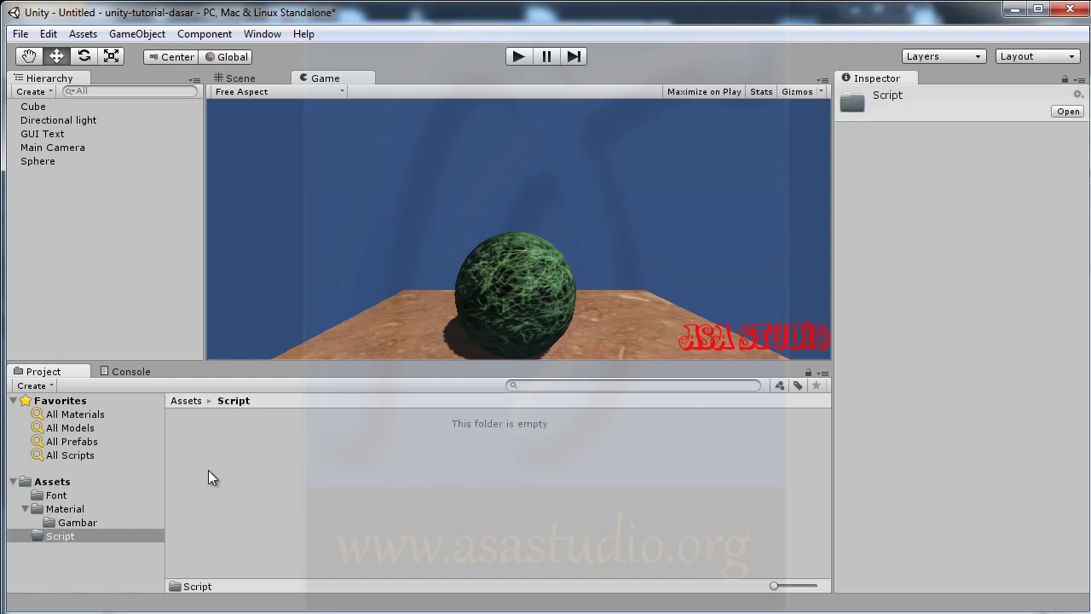
# Create a new JavaScript file in Script and name it TeksKontrol
pyautogui.rightClick(200, 474)
pyautogui.moveTo(412, 209)
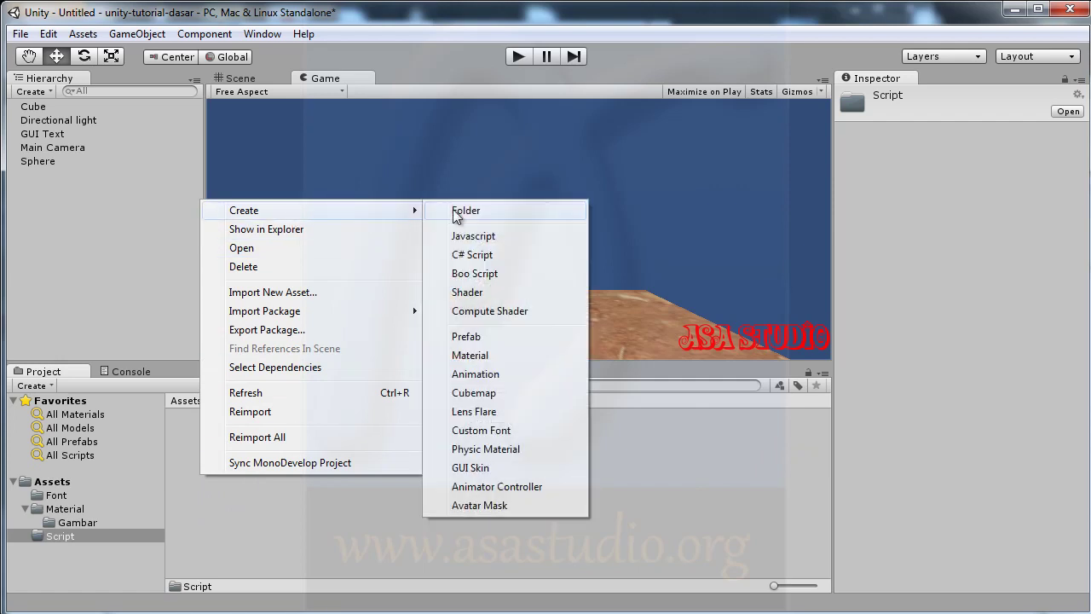
pyautogui.click(484, 242)
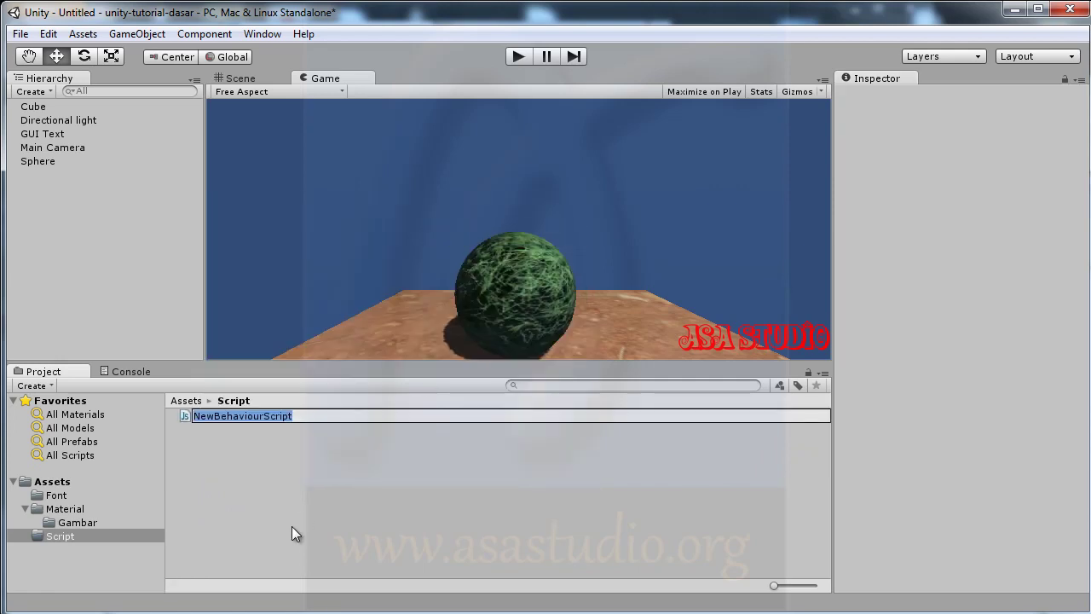
pyautogui.write('text')
pyautogui.press('Home')
pyautogui.press('Delete')
pyautogui.write('T')
pyautogui.hotkey('shift', 'Right')
pyautogui.hotkey('shift', 'Right')
pyautogui.hotkey('shift', 'Right')
pyautogui.write('eksKontro')
pyautogui.press('Return')
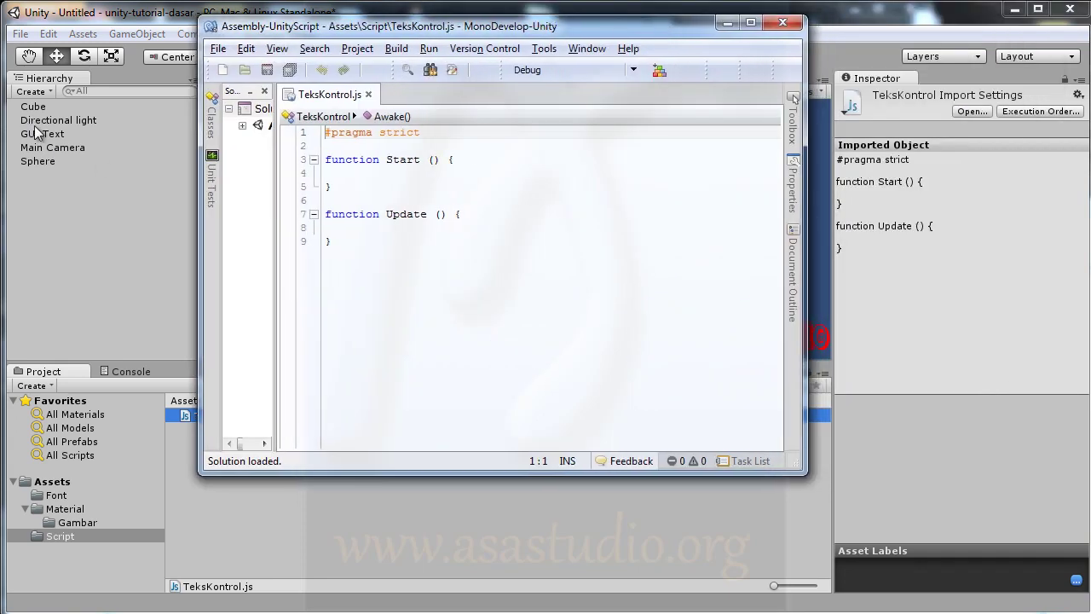
# Add the declaration var teks1:GameObject; on line 2 of TeksKontrol.js and save it
pyautogui.click(31, 137)
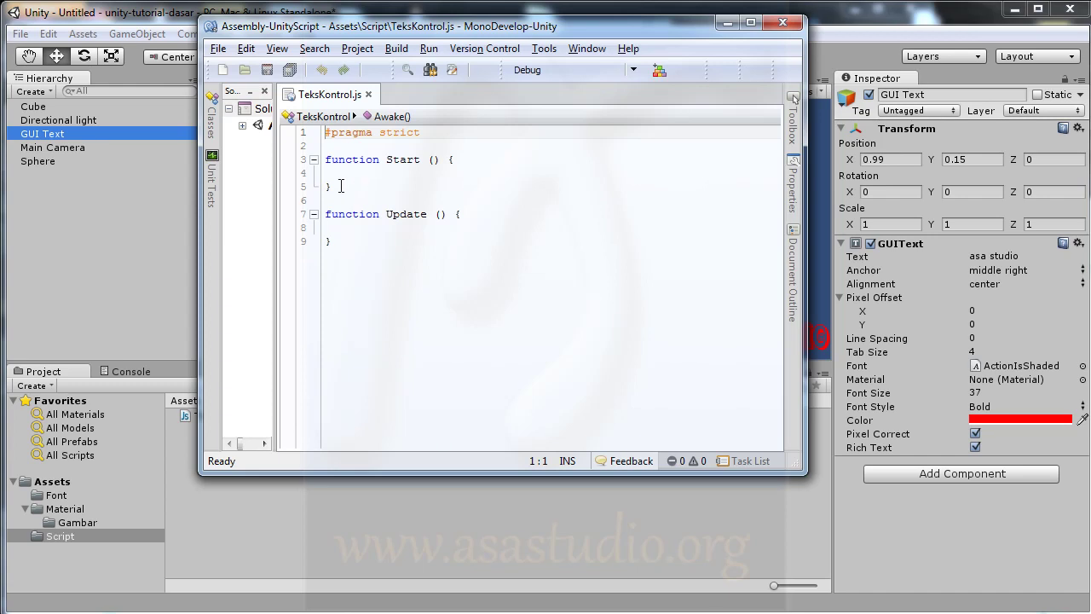
pyautogui.click(337, 147)
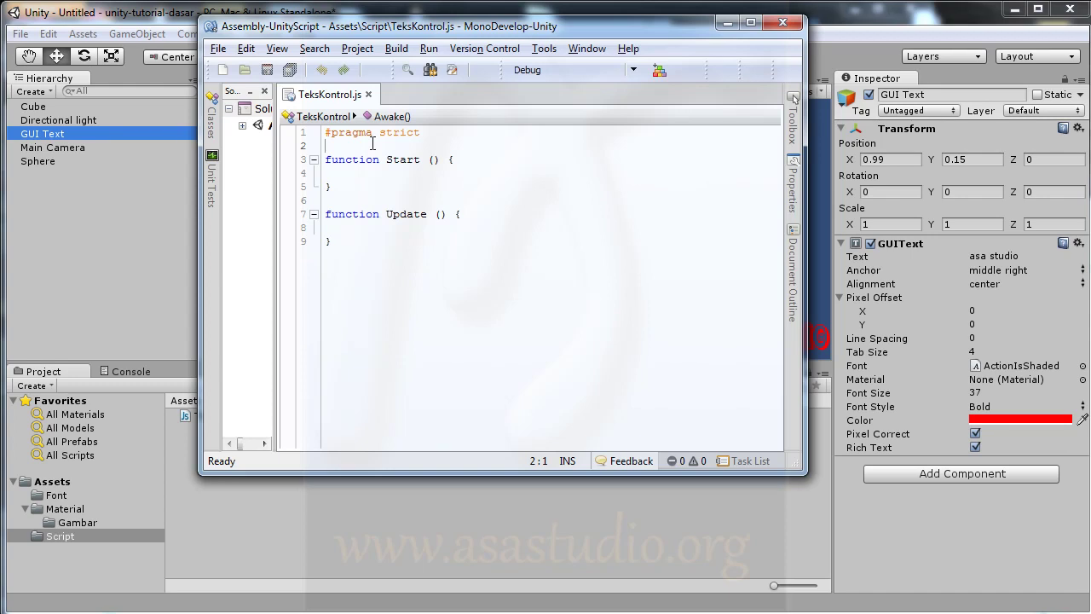
pyautogui.write('var ')
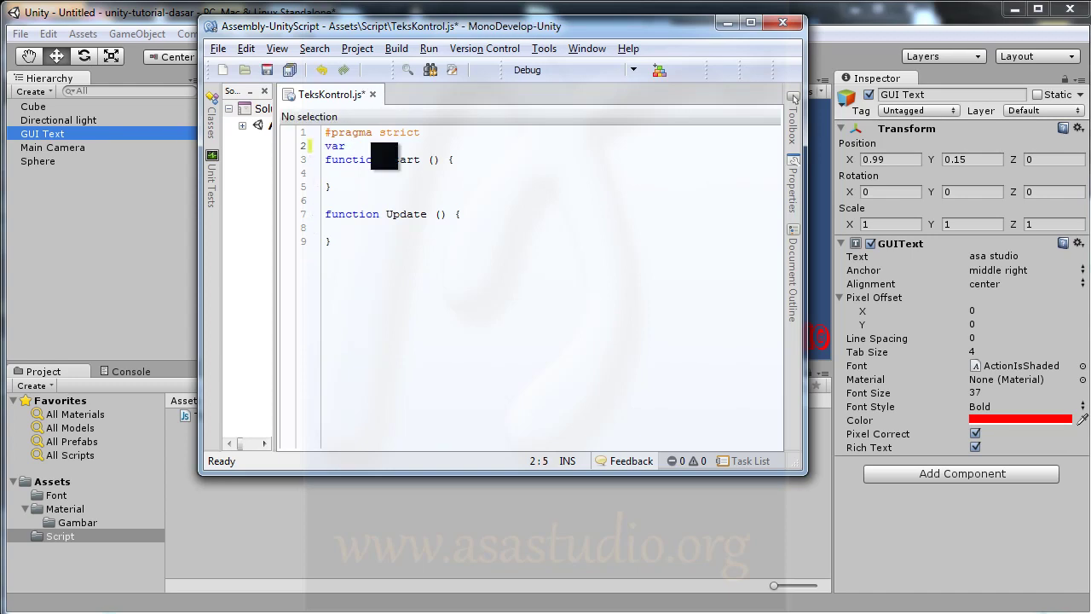
pyautogui.write('T')
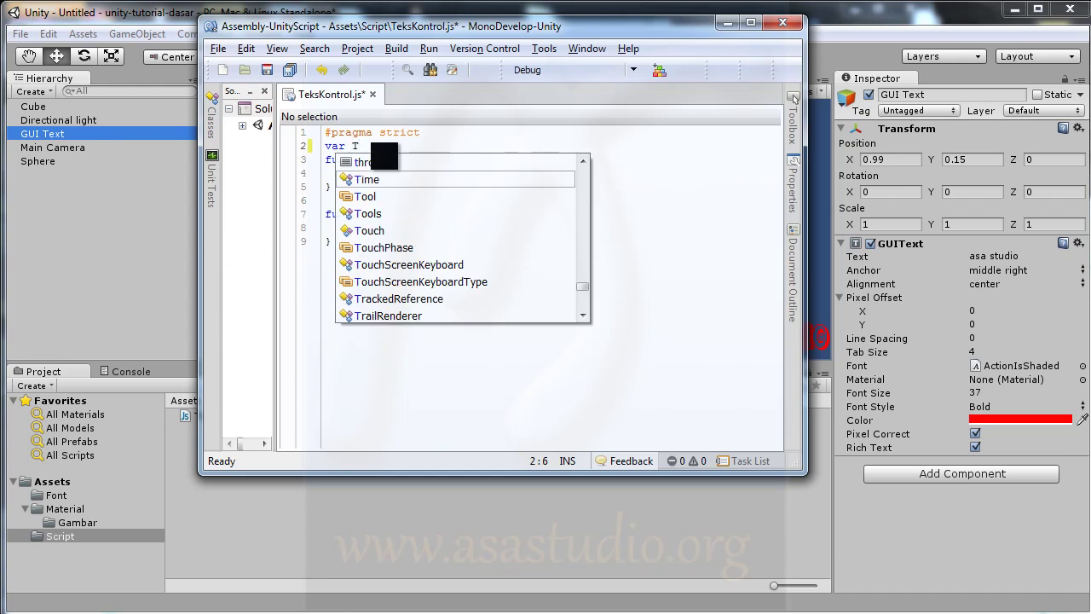
pyautogui.press('BackSpace')
pyautogui.write('te')
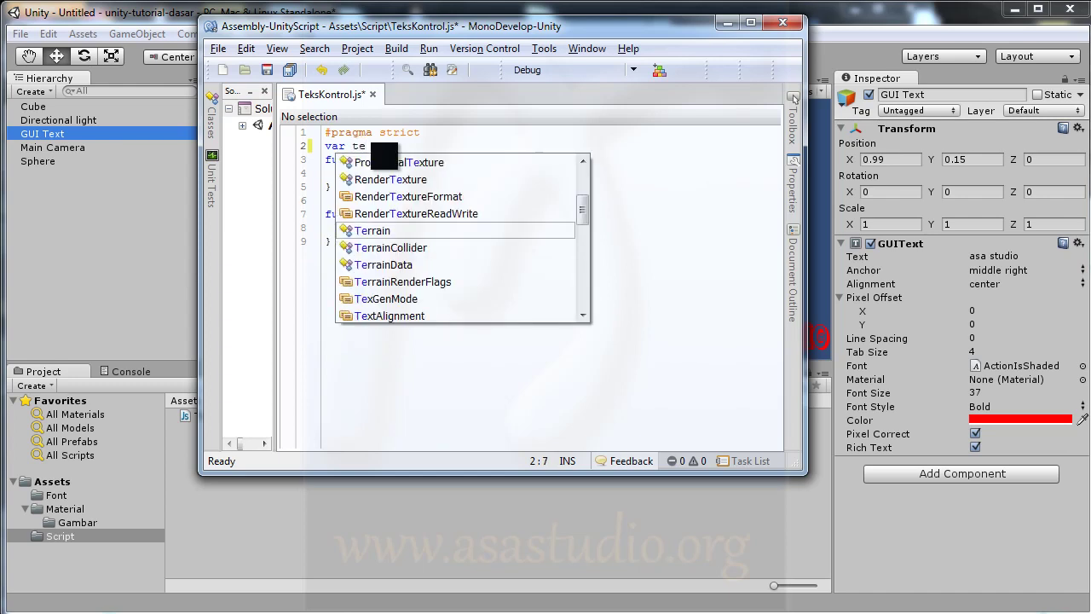
pyautogui.write('ks')
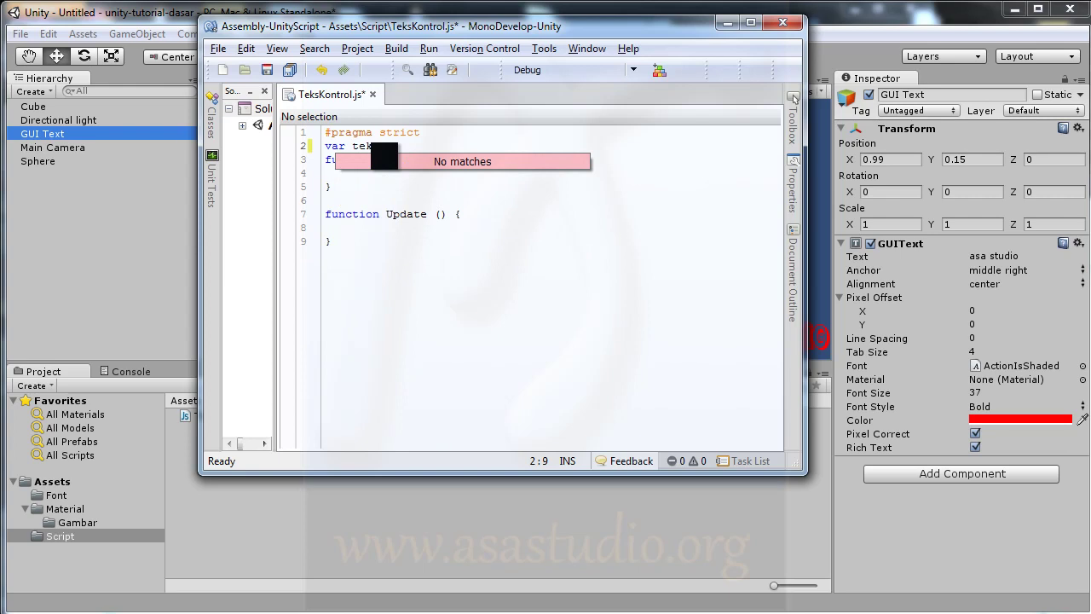
pyautogui.write('T')
pyautogui.write(':')
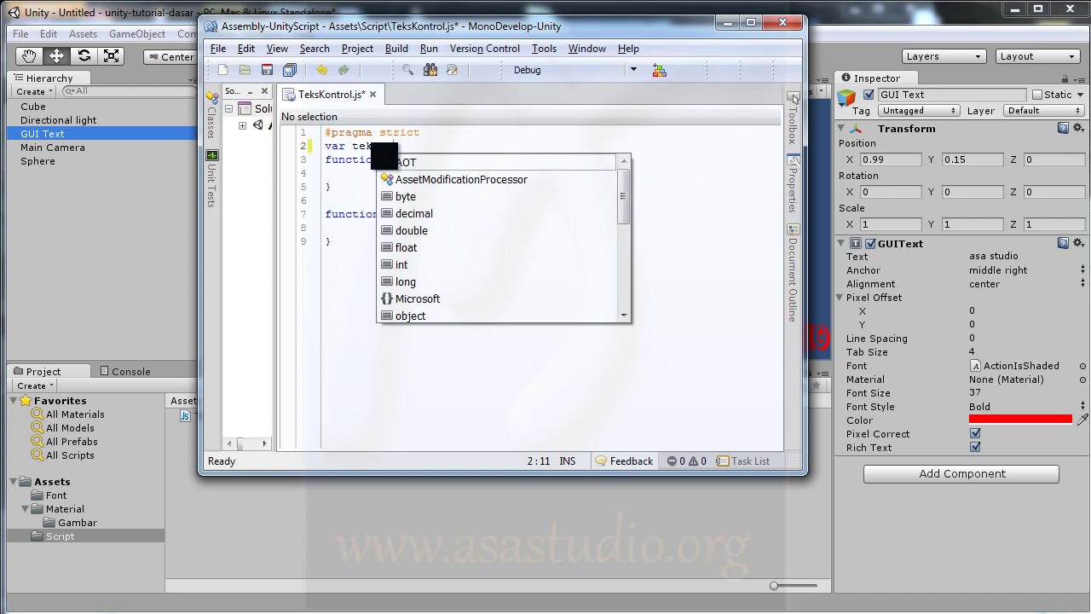
pyautogui.write('GameOb')
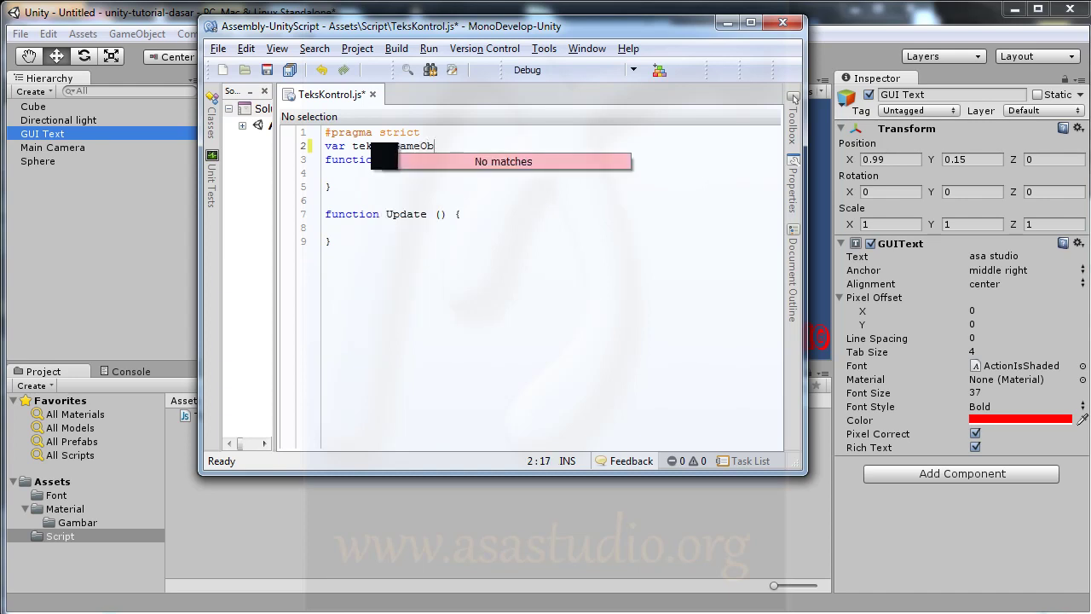
pyautogui.write('ject;')
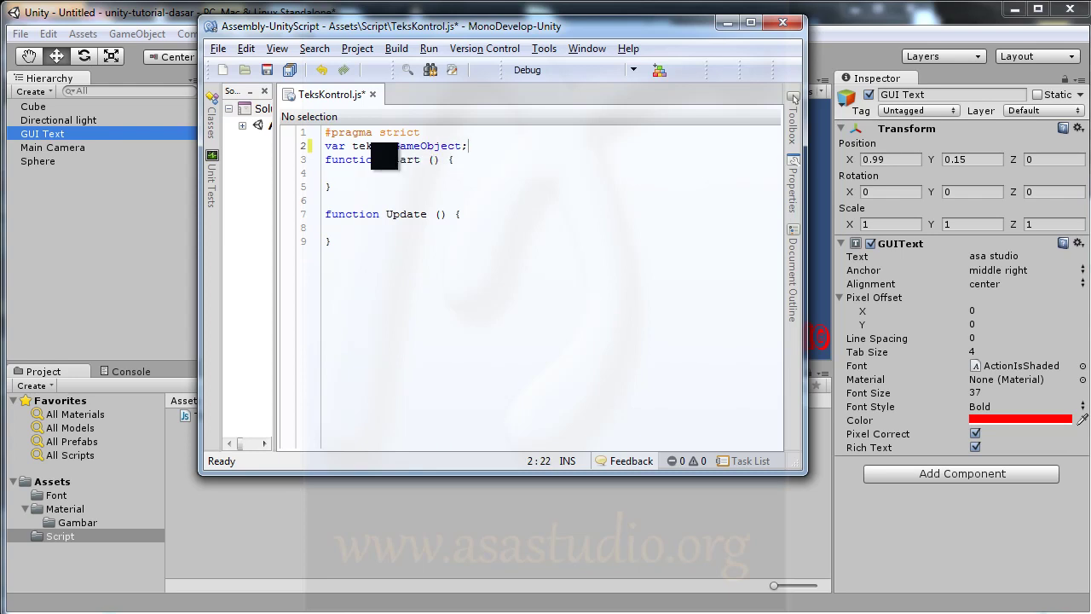
pyautogui.click(289, 71)
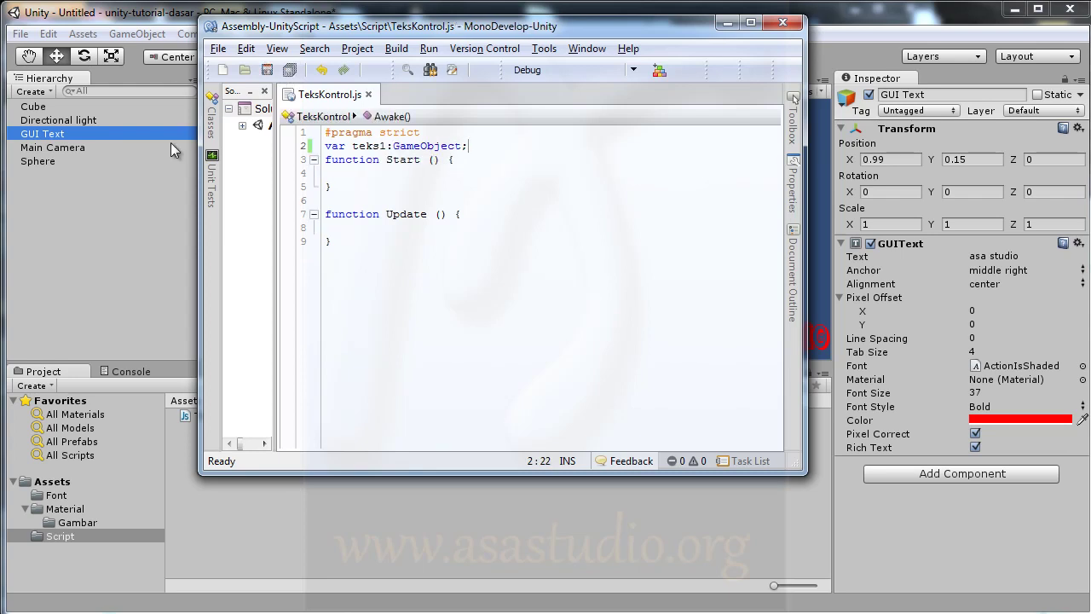
pyautogui.click(27, 136)
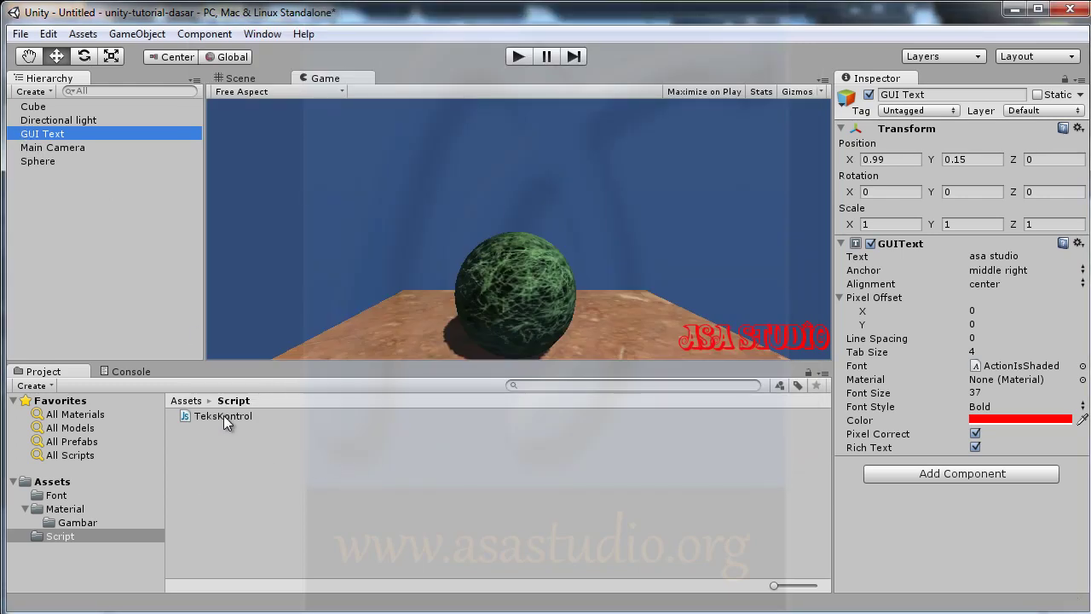
# Drag the TeksKontrol script onto the GUI Text object in the Hierarchy
pyautogui.moveTo(223, 415); pyautogui.dragTo(45, 135)
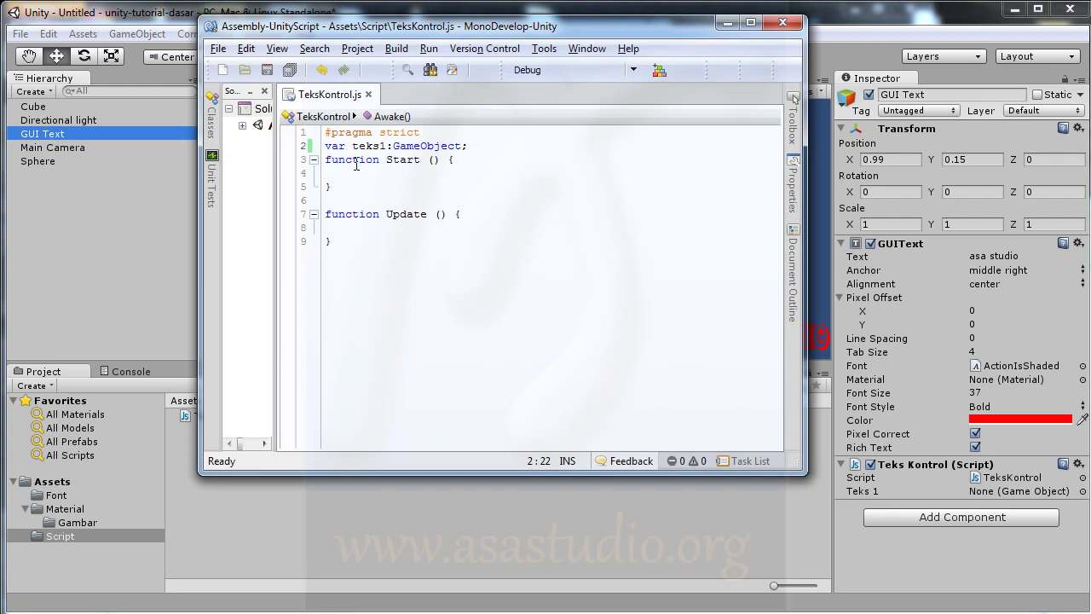
# Delete the teks1 declaration, save, and add an empty OnGUI function at the script's end
pyautogui.moveTo(481, 146)
pyautogui.mouseDown()
pyautogui.moveTo(308, 154)
pyautogui.moveTo(303, 145)
pyautogui.mouseUp()
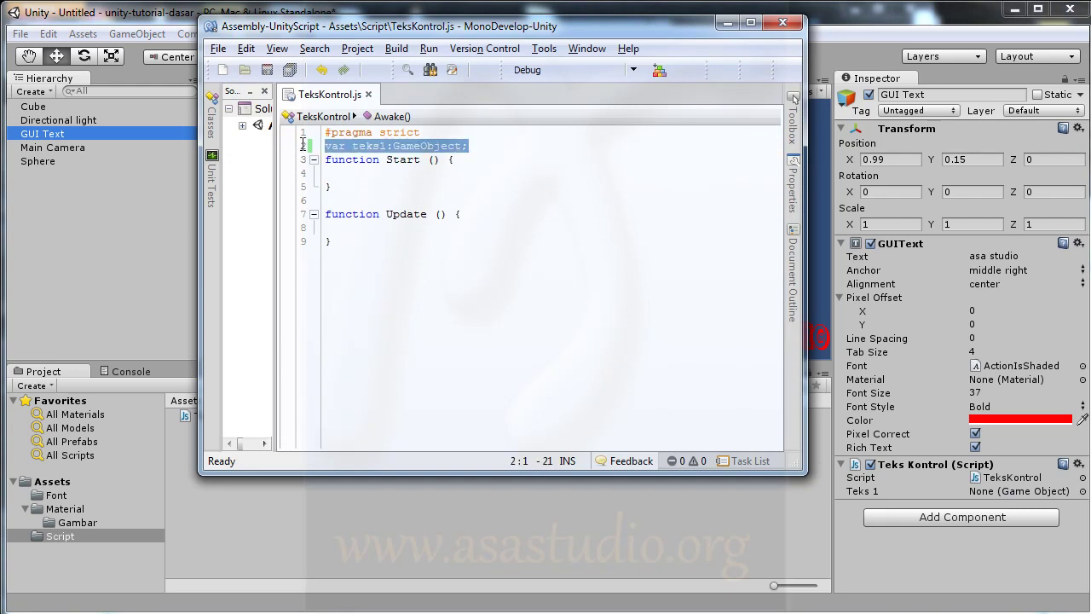
pyautogui.press('Delete')
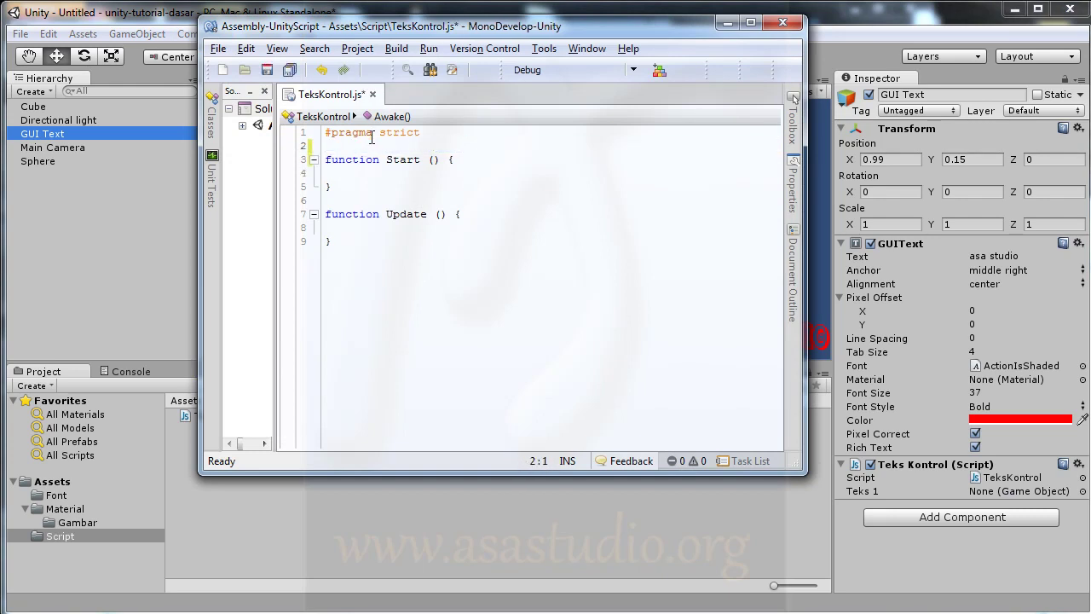
pyautogui.click(290, 70)
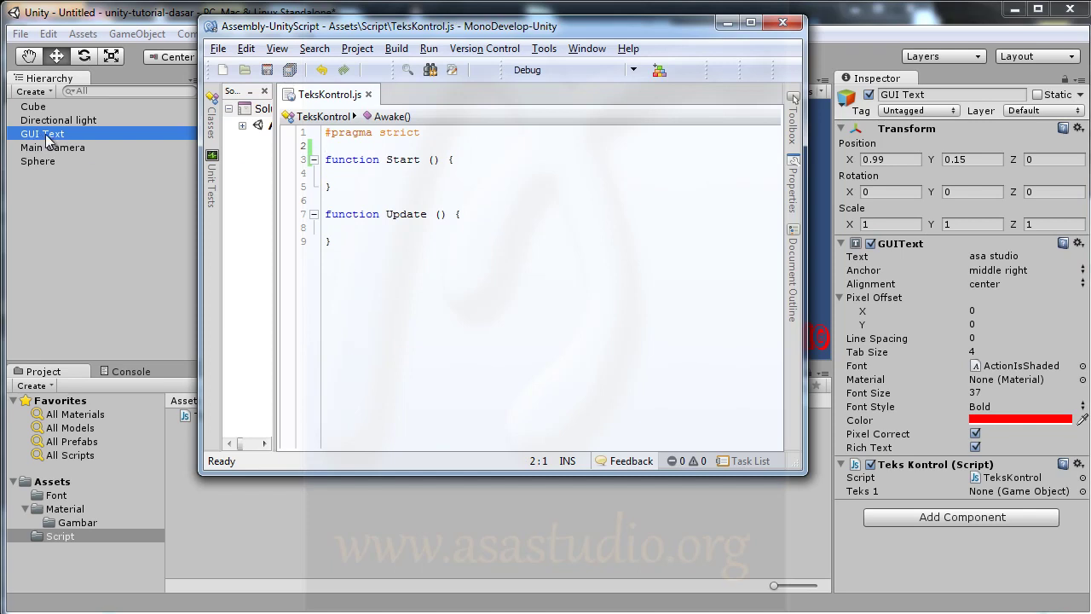
pyautogui.click(353, 241)
pyautogui.press('Return')
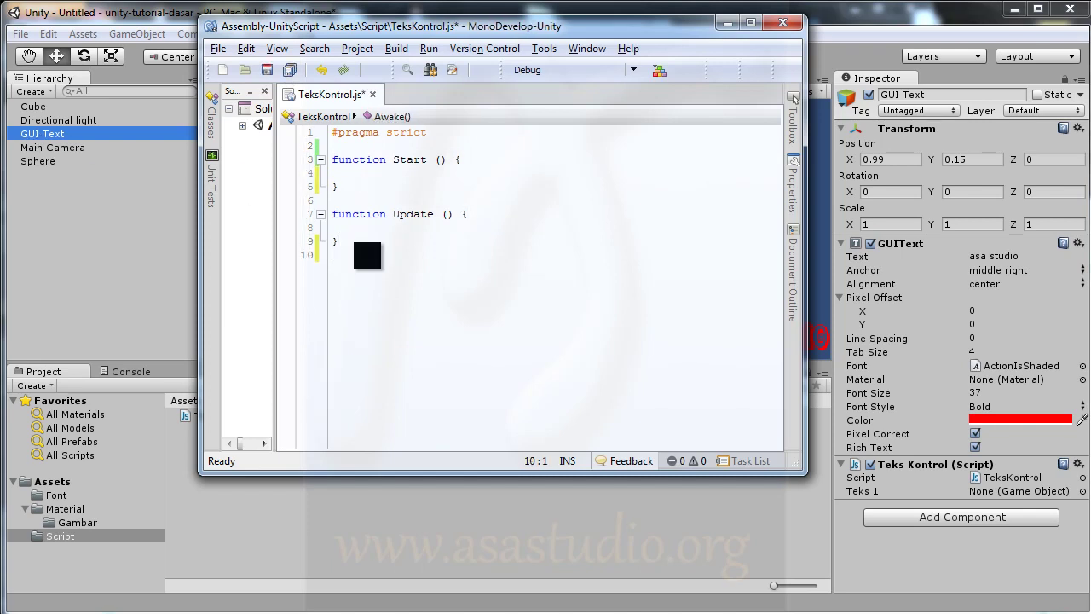
pyautogui.press('Return')
pyautogui.write('fucnion OnGUI()')
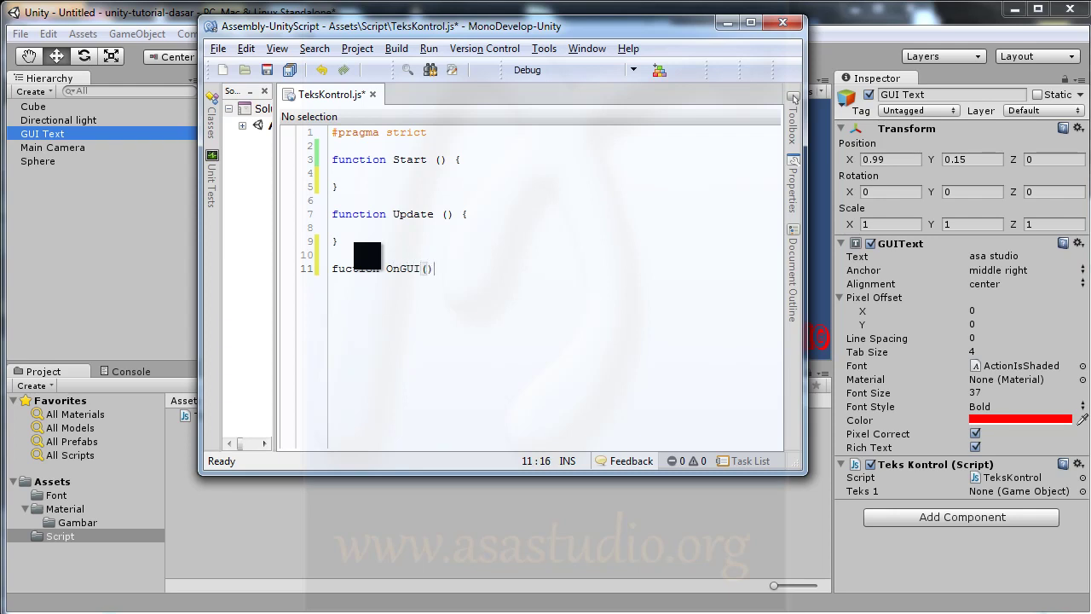
pyautogui.write('{}')
# Begin the OnGUI statement with guiText, replacing the mistaken GUIText completion
pyautogui.press('Return')
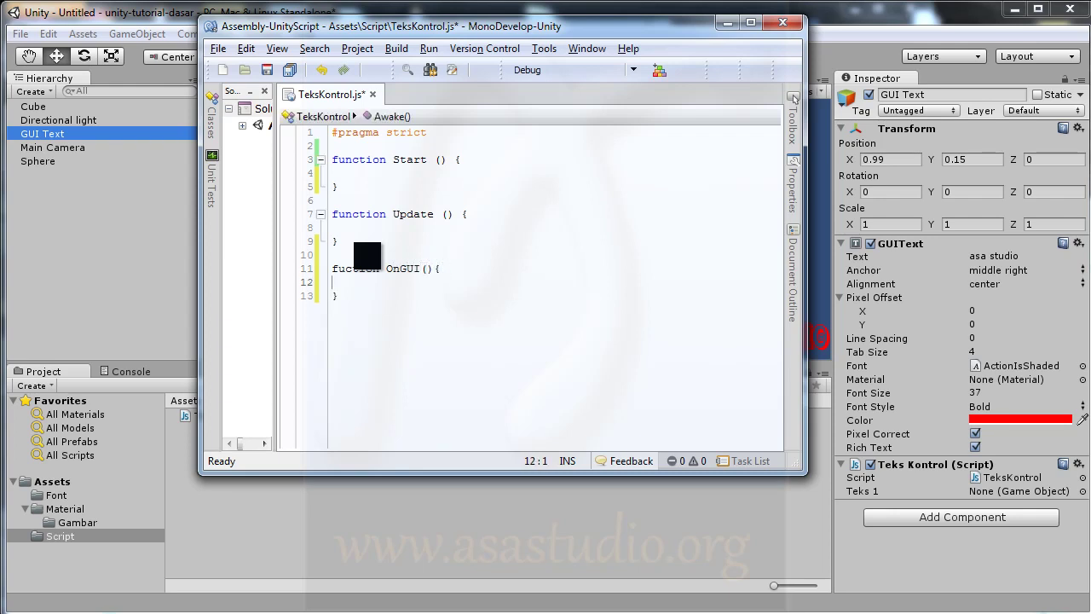
pyautogui.press('Tab')
pyautogui.write('tex')
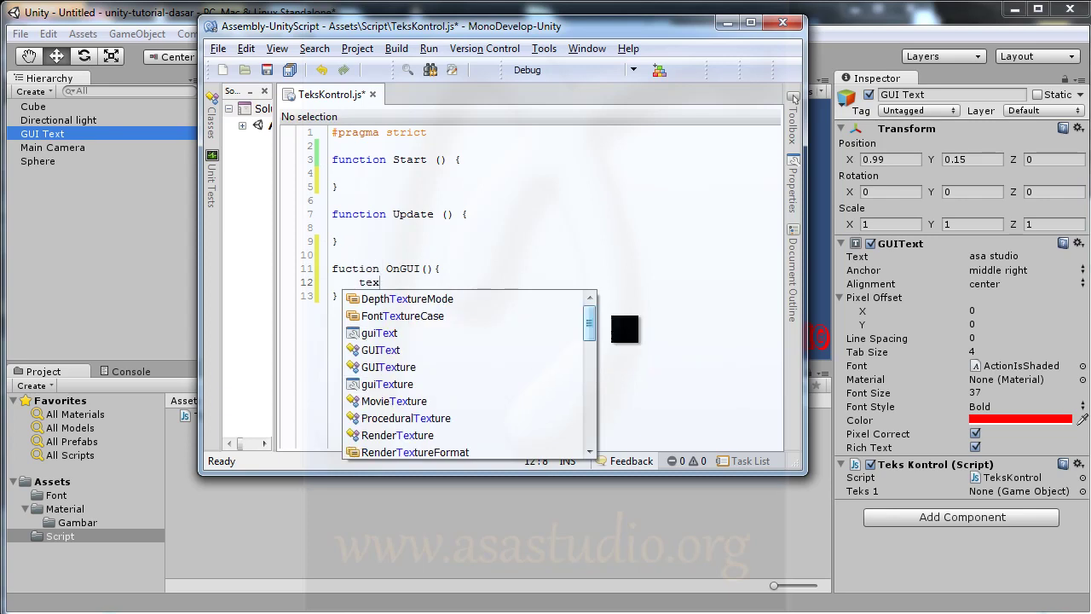
pyautogui.doubleClick(380, 352)
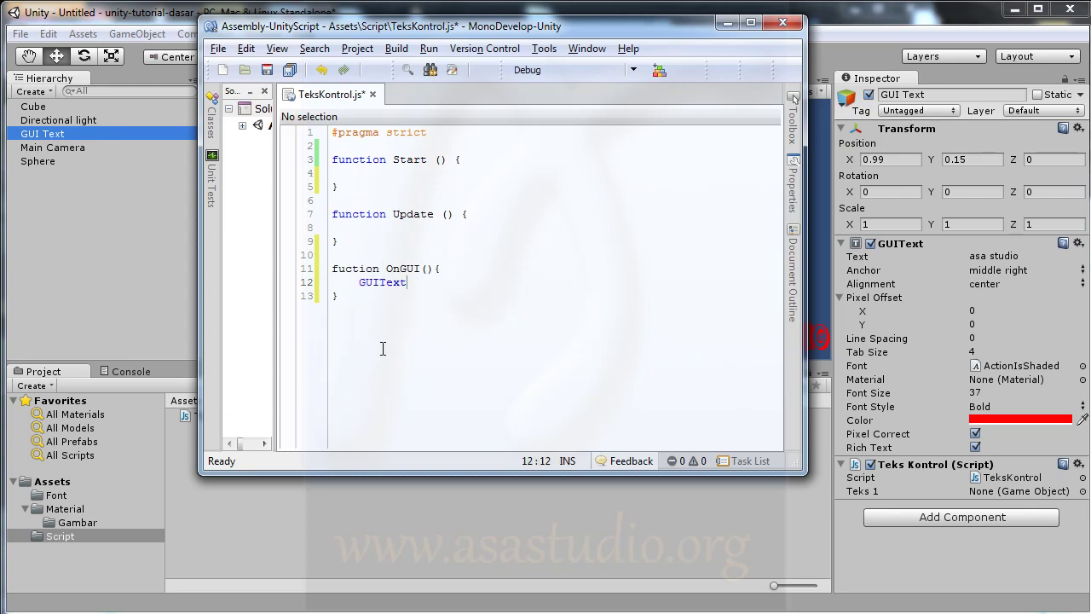
pyautogui.write('.')
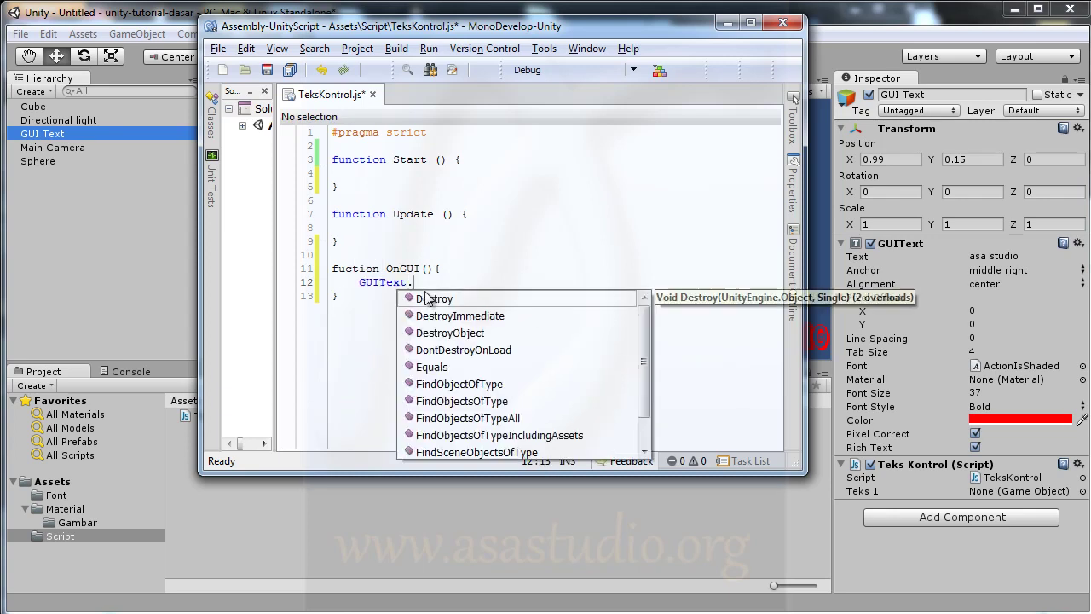
pyautogui.moveTo(647, 357); pyautogui.dragTo(649, 418)
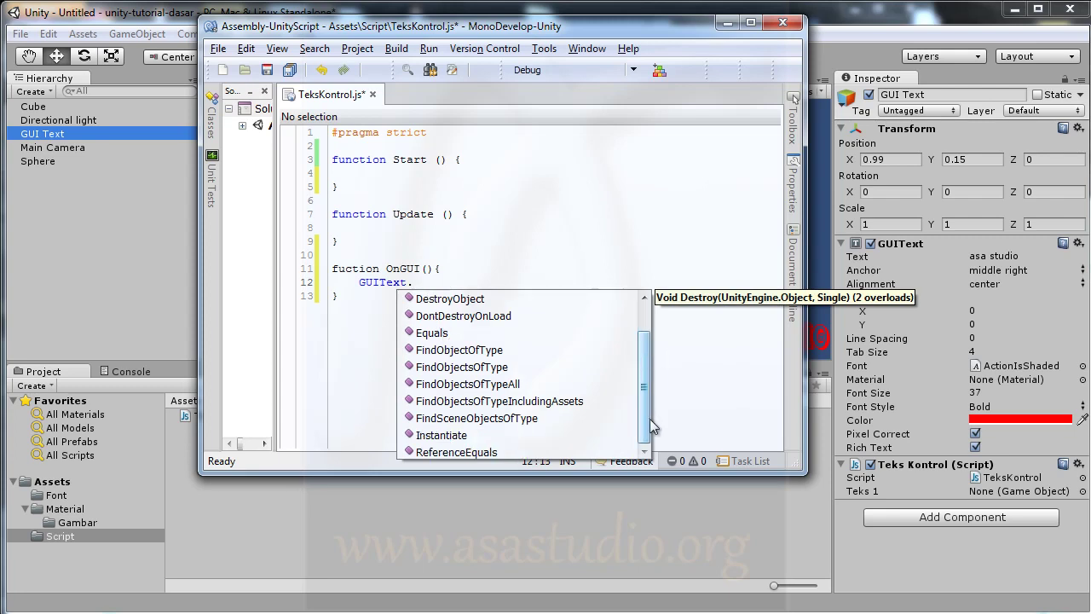
pyautogui.click(372, 285)
pyautogui.moveTo(358, 282); pyautogui.dragTo(503, 282)
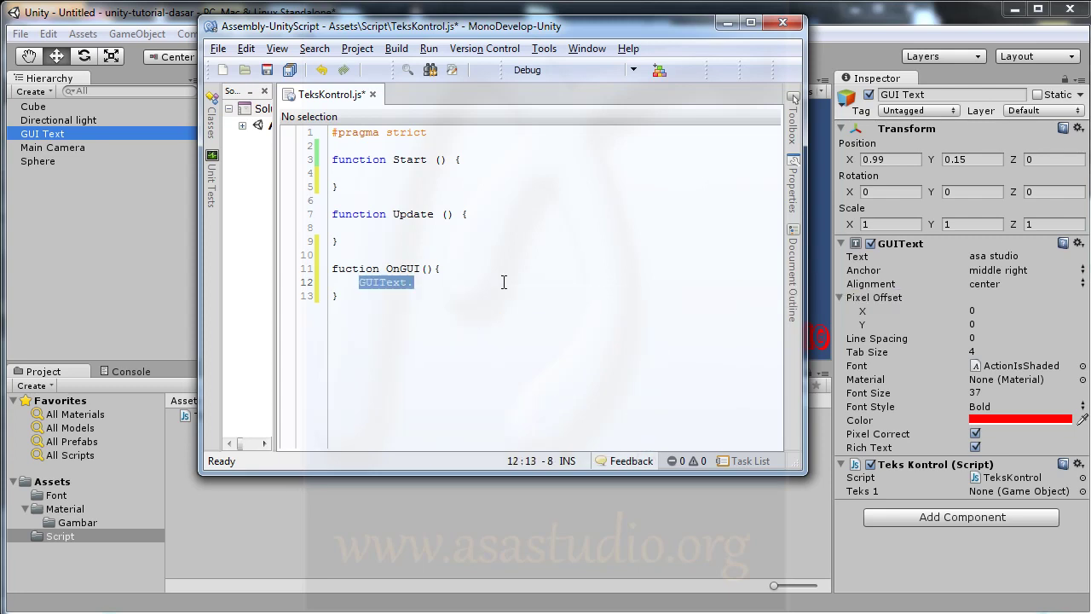
pyautogui.write('gu')
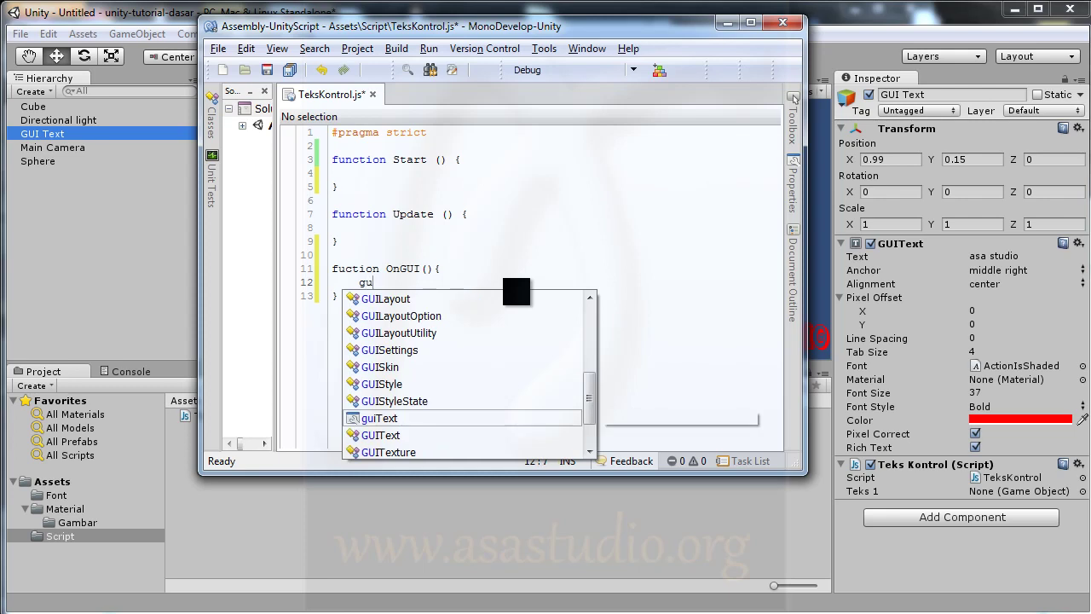
pyautogui.doubleClick(382, 417)
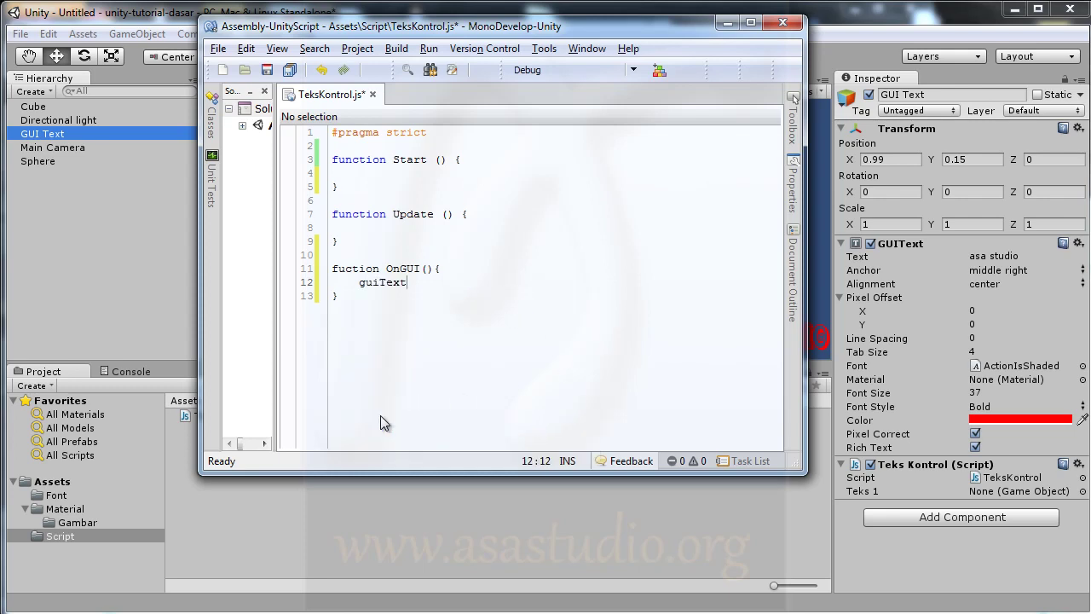
# Complete the statement as guiText.text = "Pusat Tutorial"; and save the script
pyautogui.write('.')
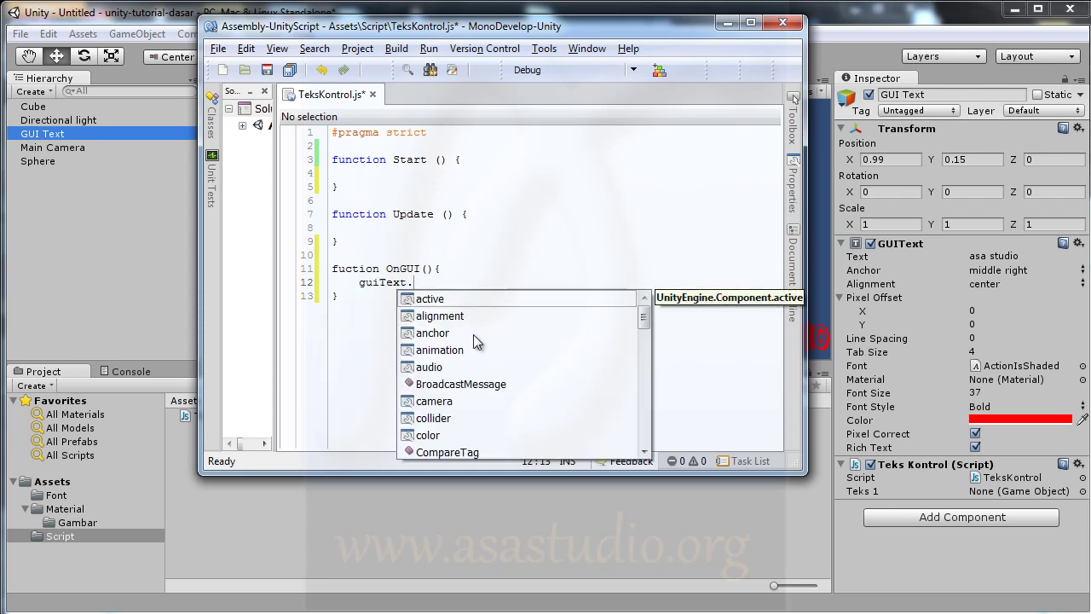
pyautogui.write('t')
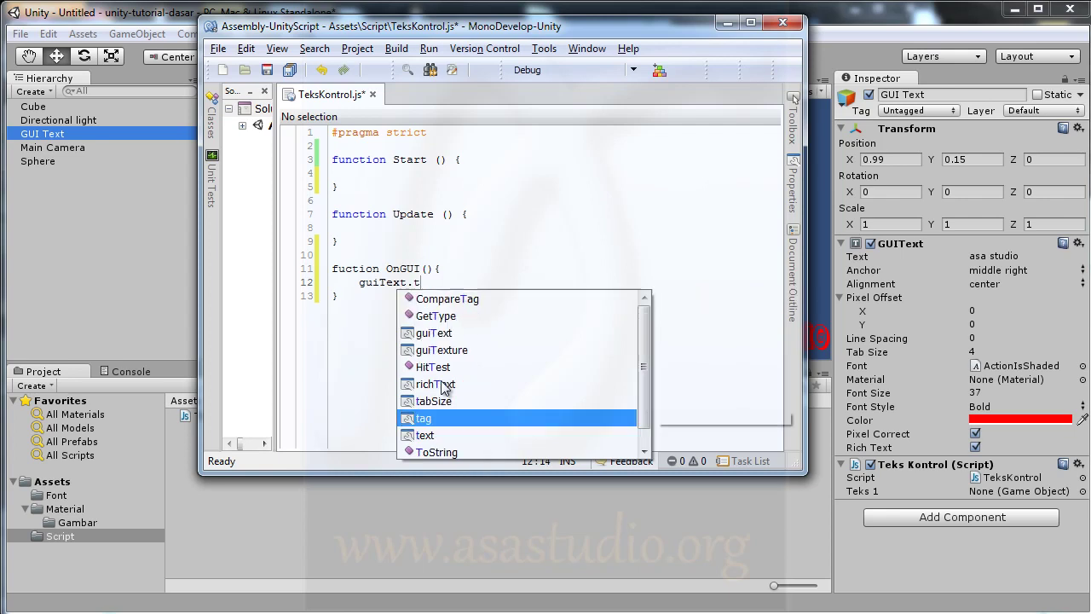
pyautogui.write('e')
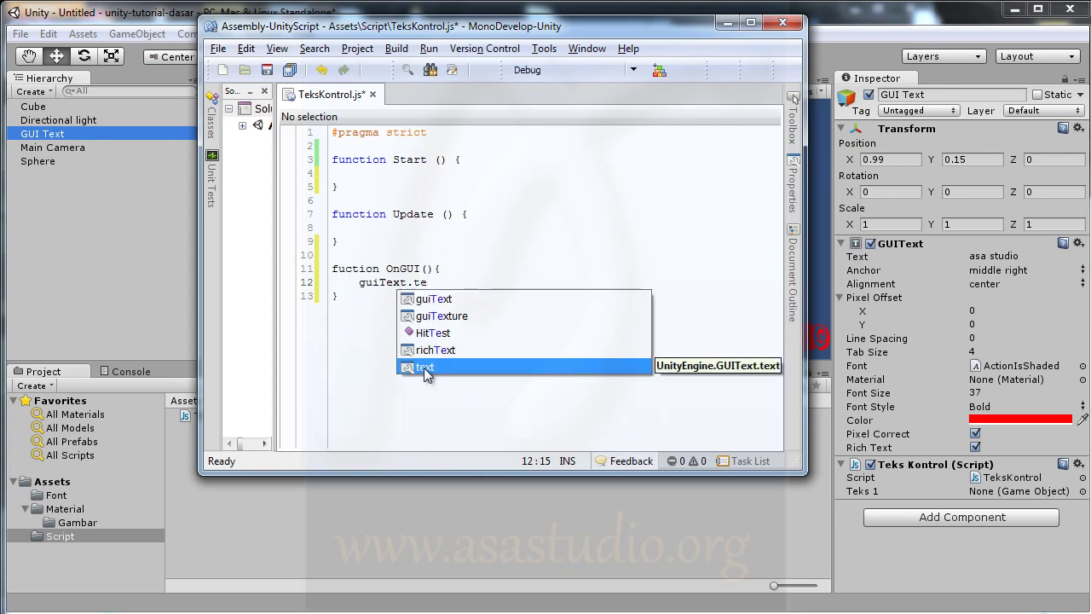
pyautogui.doubleClick(425, 367)
pyautogui.write('=')
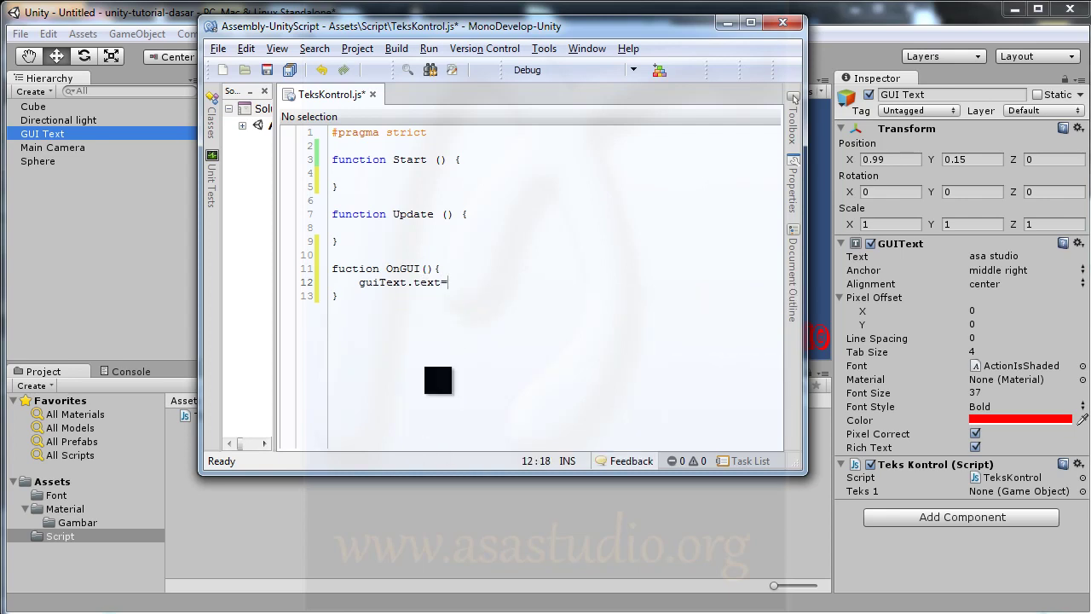
pyautogui.write('"";')
pyautogui.press('Left')
pyautogui.press('Left')
pyautogui.write('Pusat Tutorial')
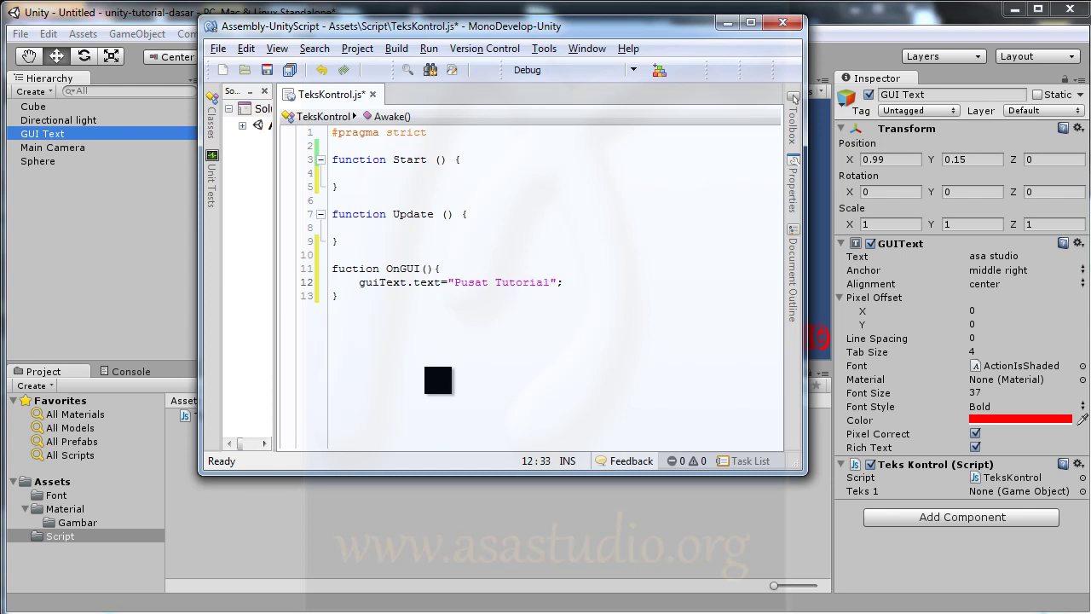
pyautogui.click(289, 70)
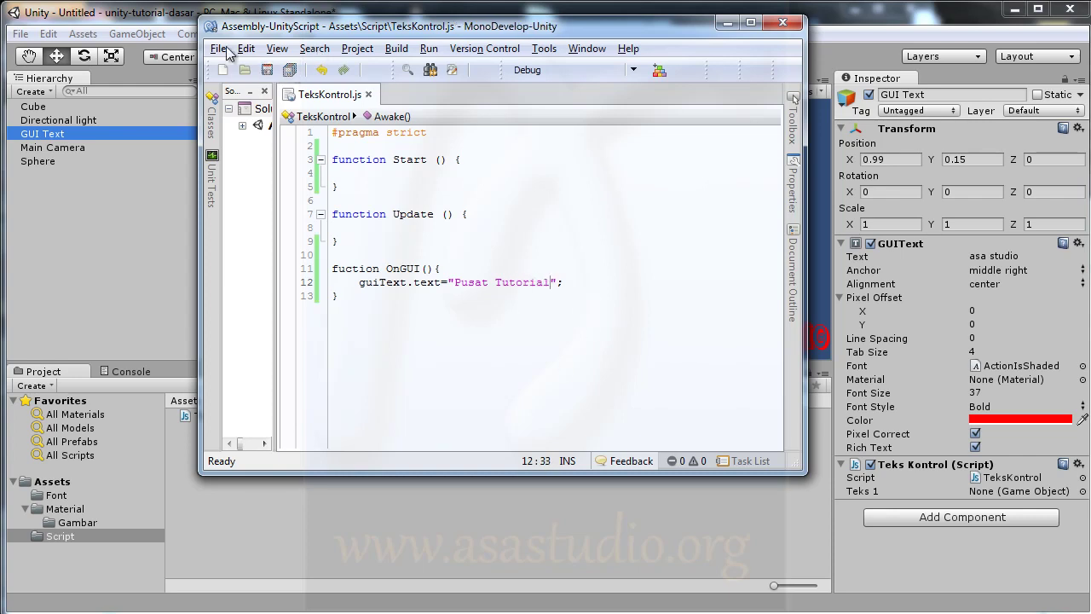
# Attempt play mode, review the 4 Console errors, and open the 'fuction' error at line 11
pyautogui.click(169, 15)
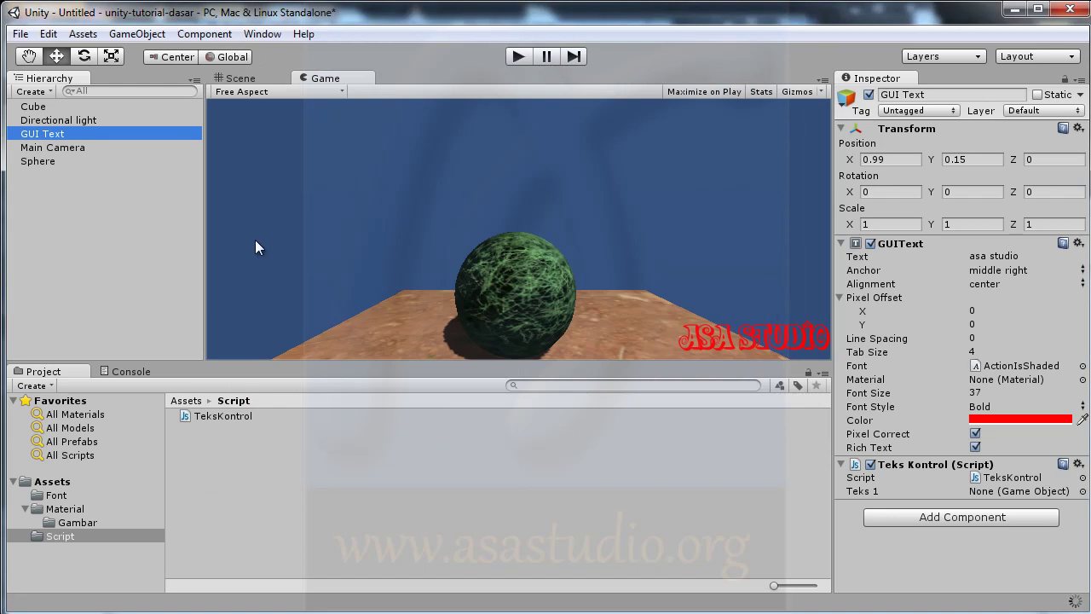
pyautogui.click(520, 55)
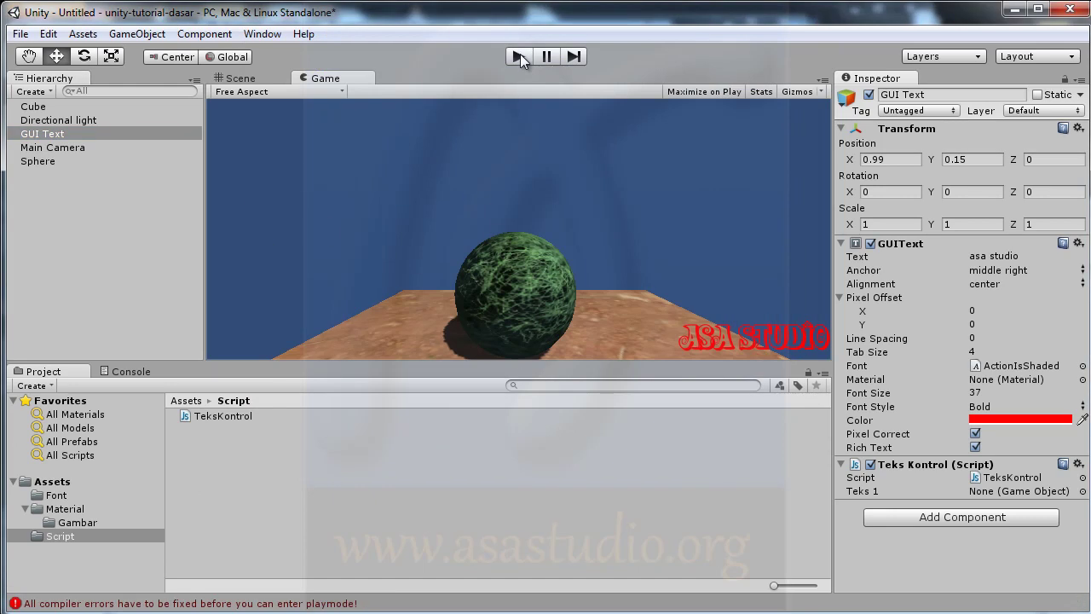
pyautogui.click(520, 55)
pyautogui.click(128, 372)
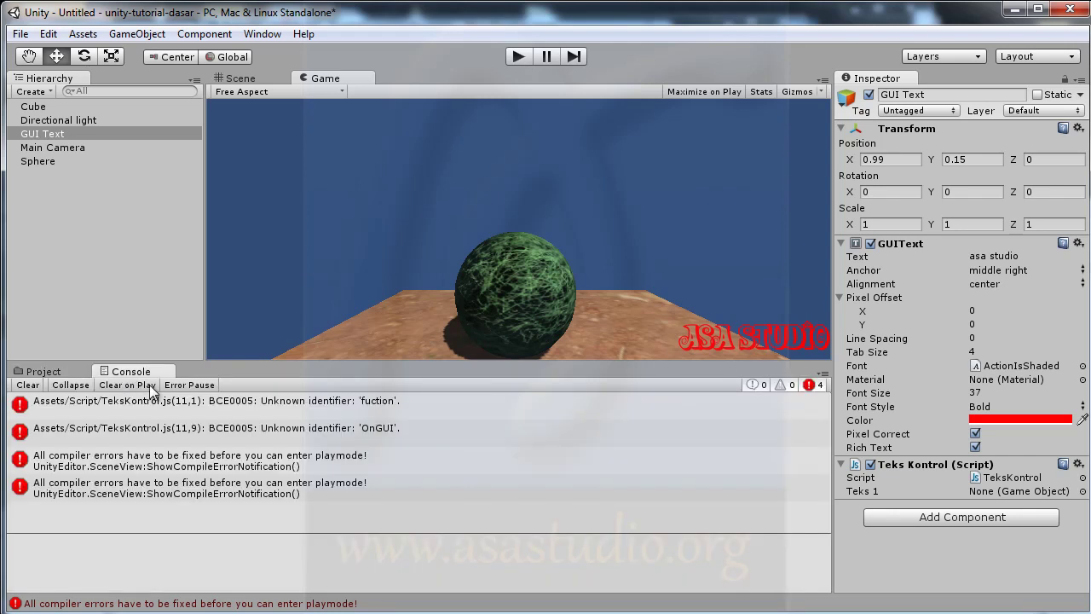
pyautogui.click(100, 408)
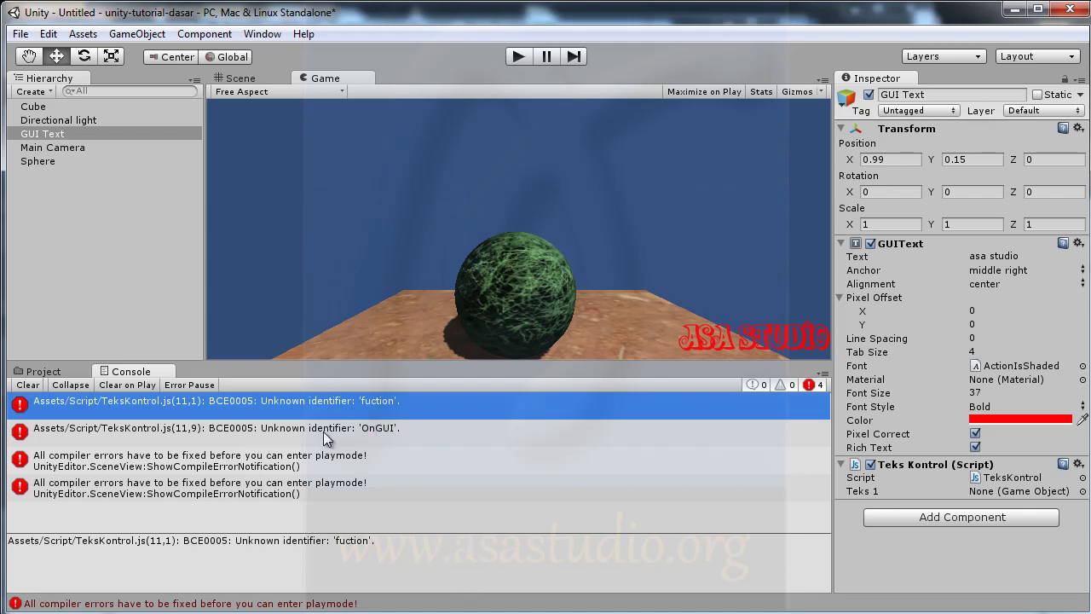
pyautogui.doubleClick(213, 401)
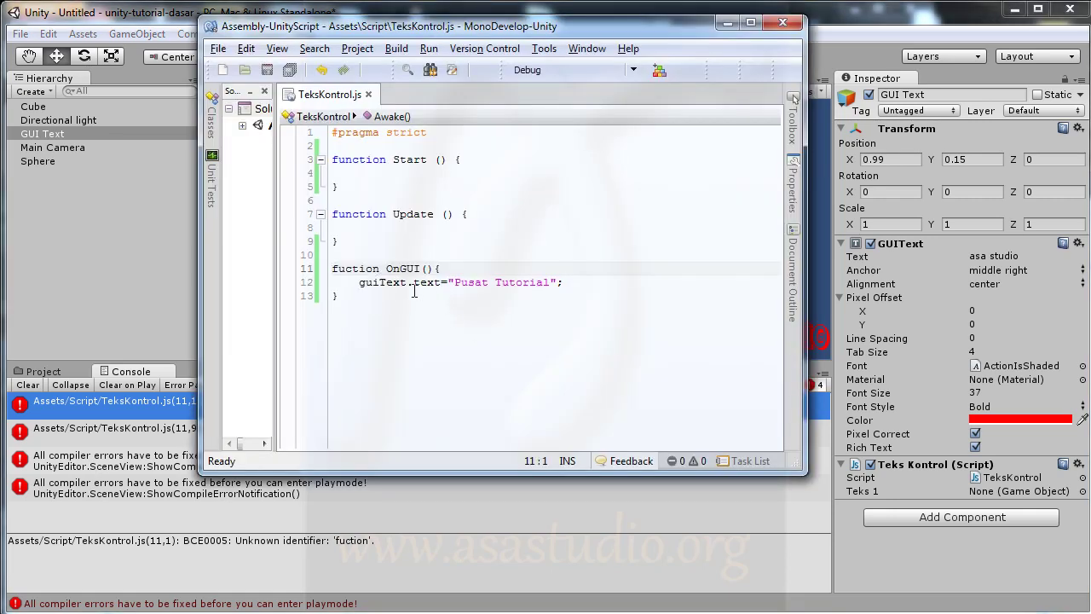
# Insert the missing n to make 'function' on line 11, save, and check Unity's remaining console messages
pyautogui.click(345, 271)
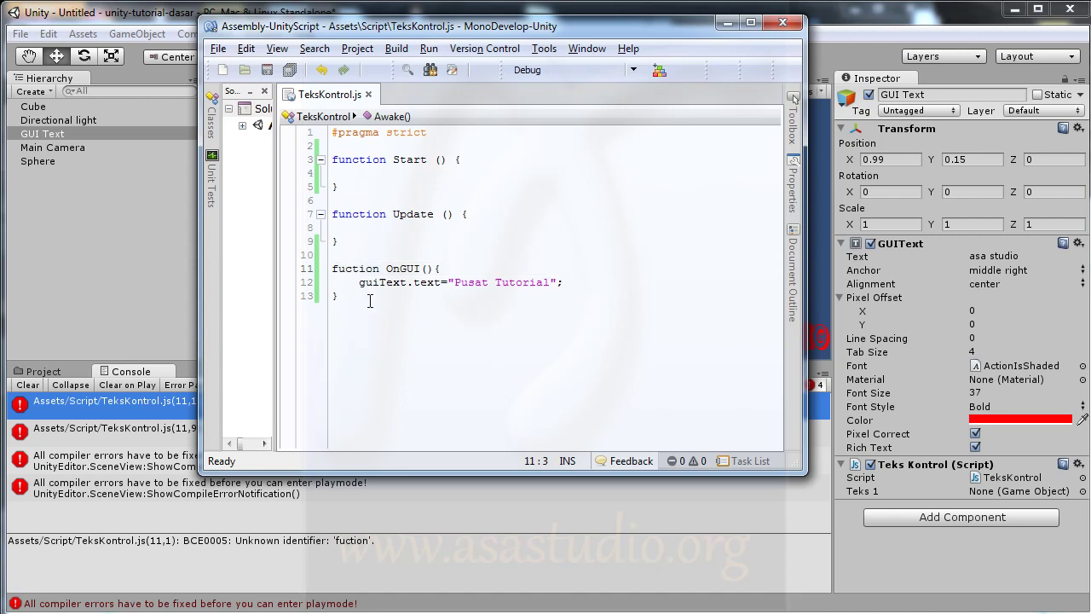
pyautogui.write('n')
pyautogui.hotkey('ctrl', 's')
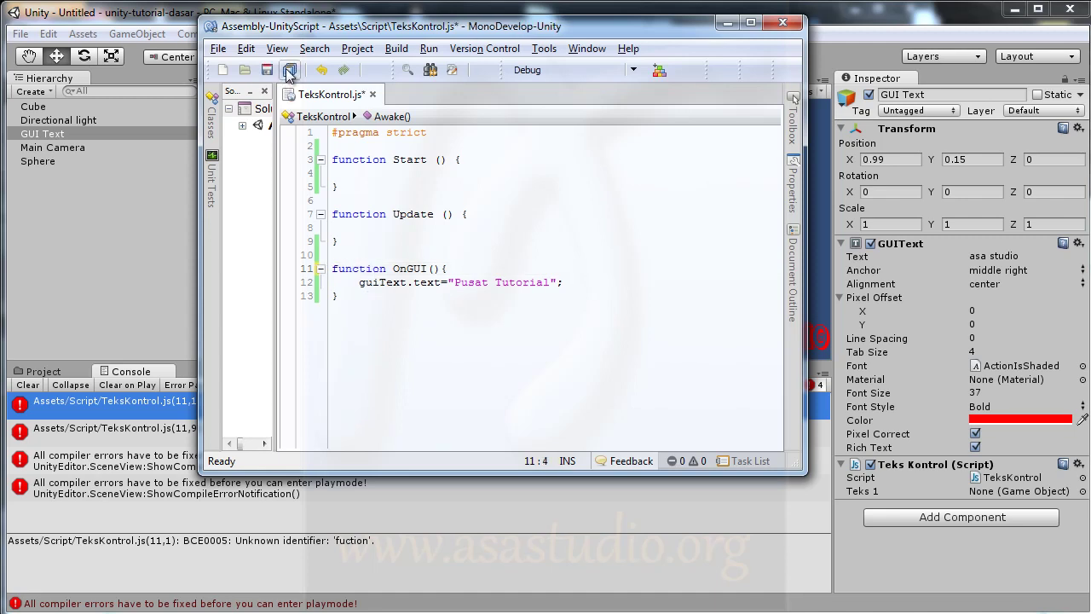
pyautogui.click(163, 219)
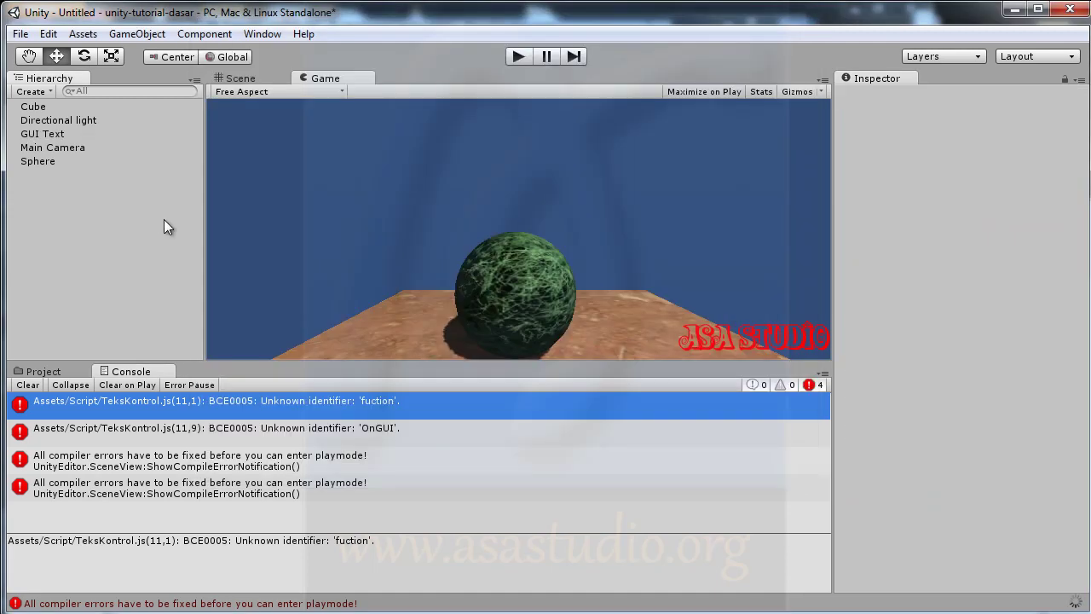
pyautogui.click(220, 437)
pyautogui.click(177, 409)
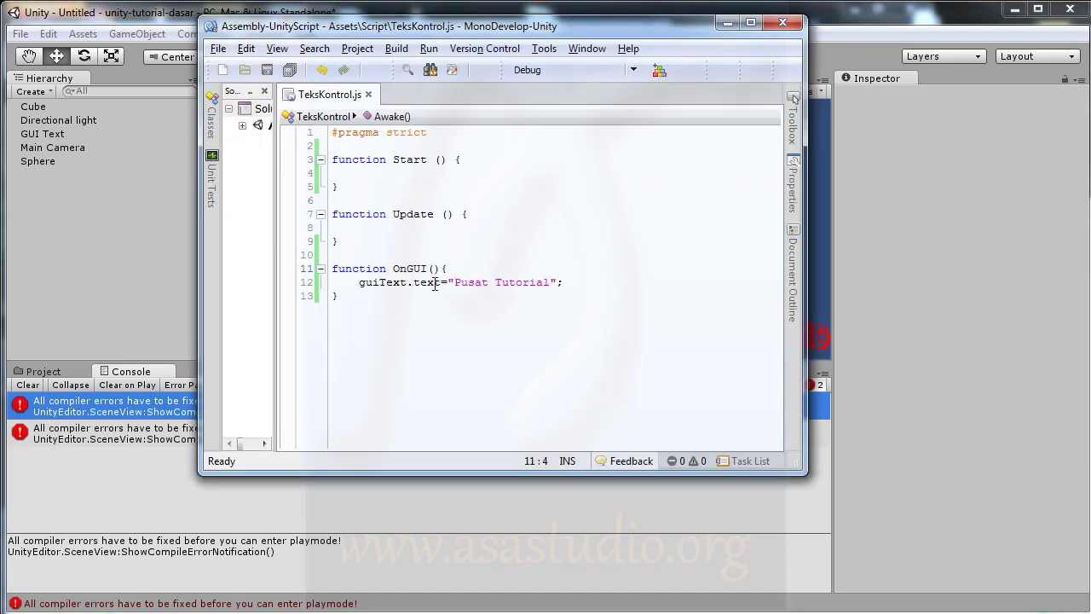
# Play the scene, inspect the GUI Text showing Pusat Tutorial, then stop and return to the Game view
pyautogui.click(726, 23)
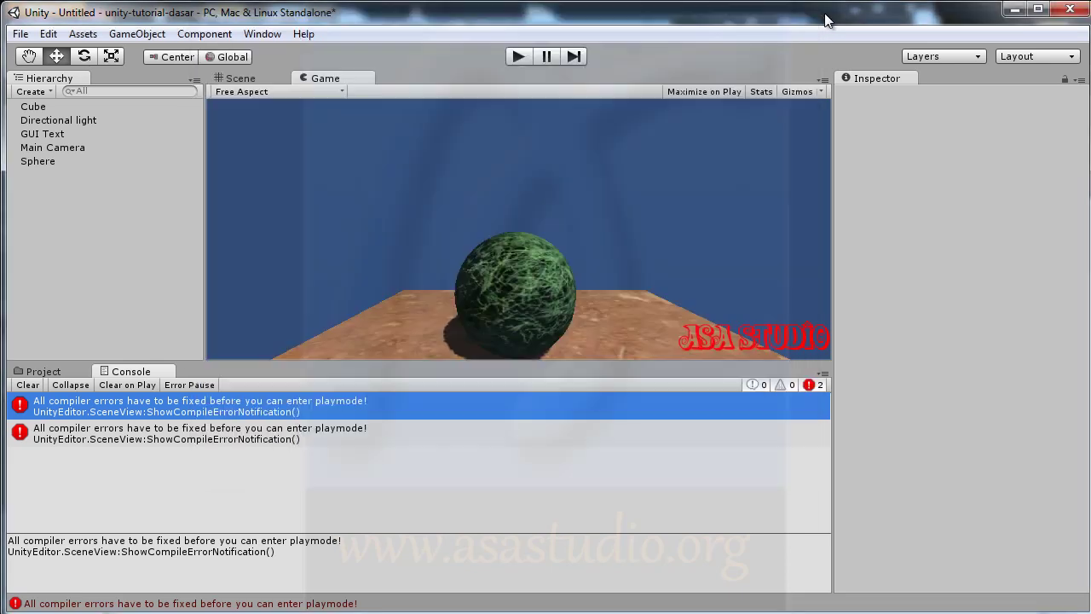
pyautogui.click(517, 62)
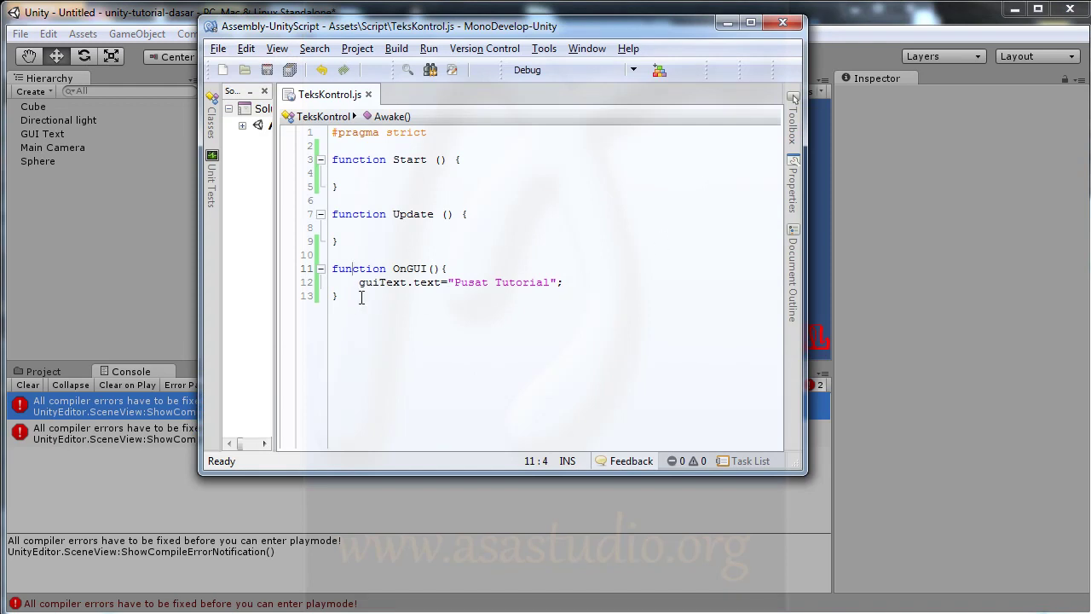
pyautogui.moveTo(364, 283); pyautogui.dragTo(622, 290)
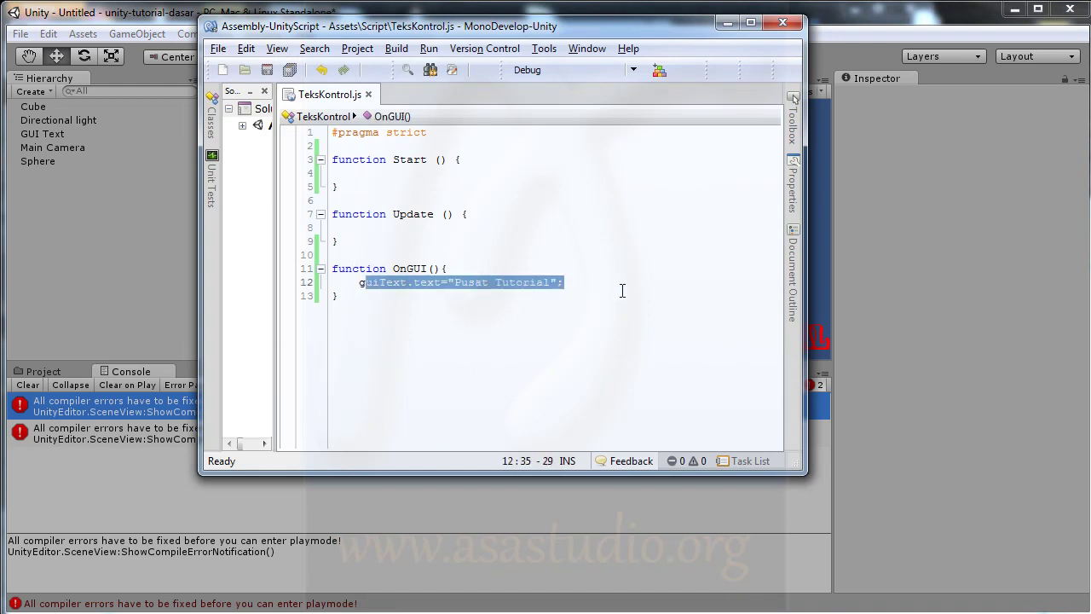
pyautogui.click(175, 14)
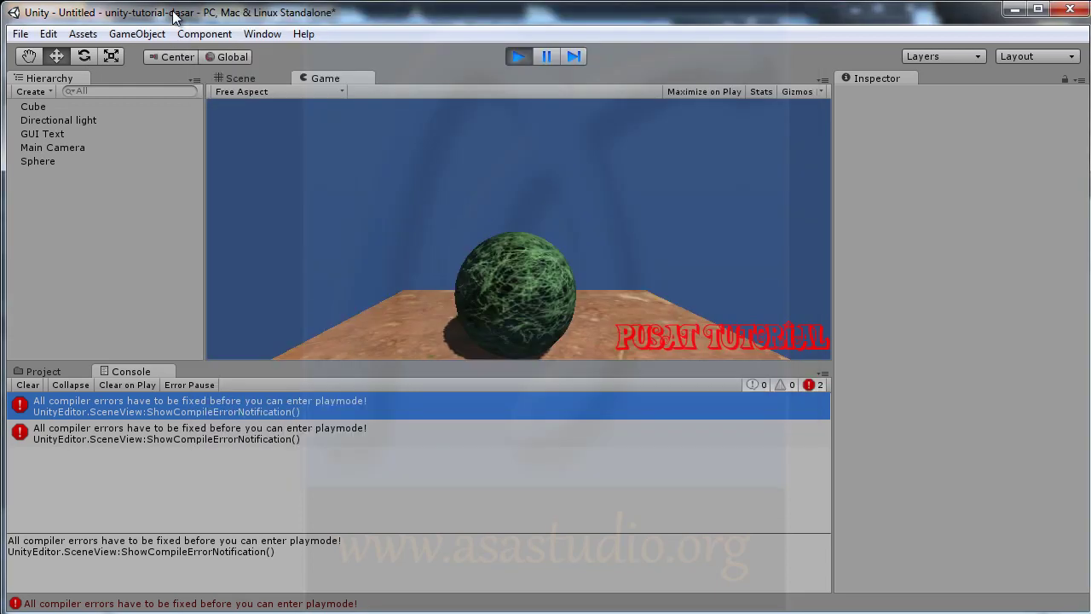
pyautogui.click(32, 135)
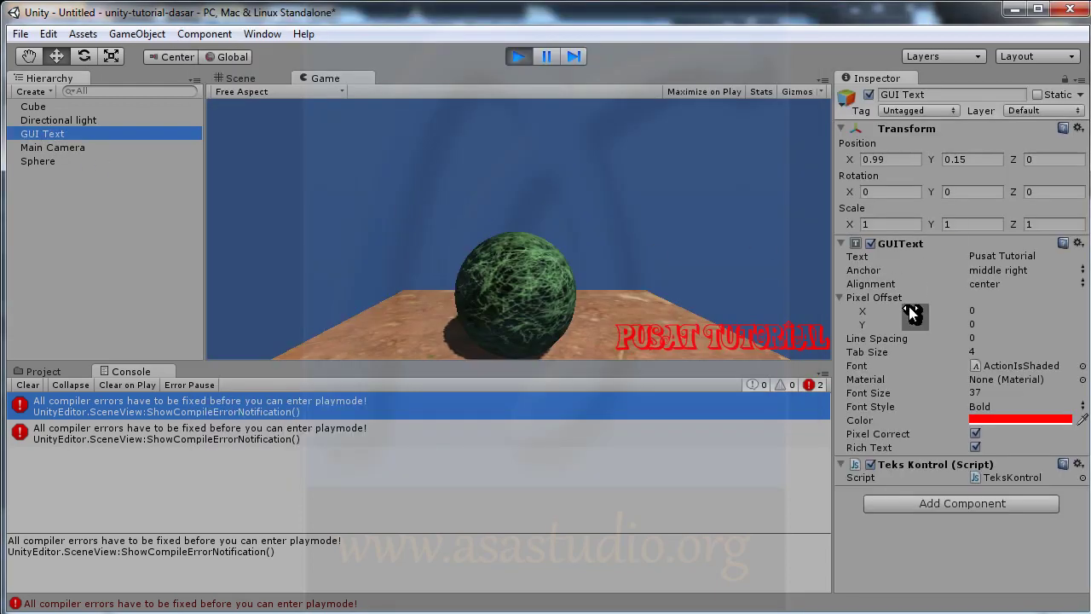
pyautogui.click(526, 57)
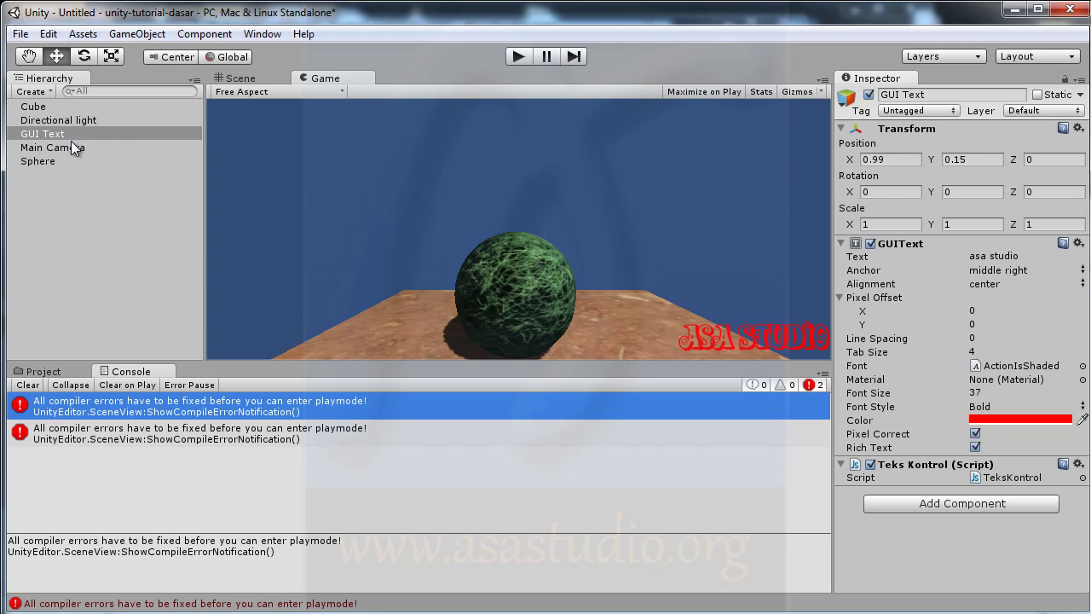
pyautogui.click(243, 79)
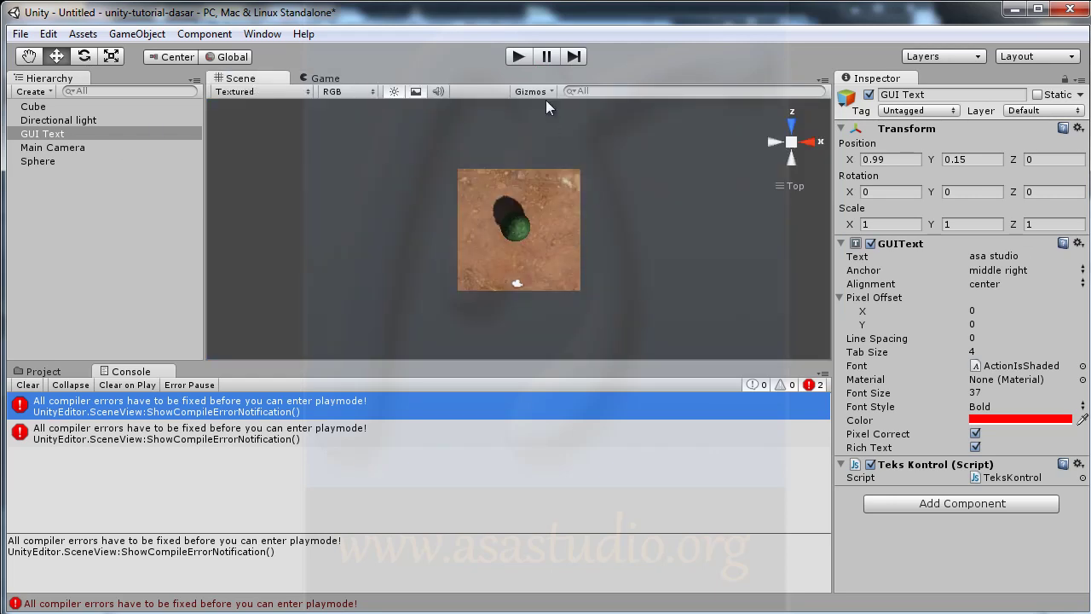
pyautogui.click(331, 79)
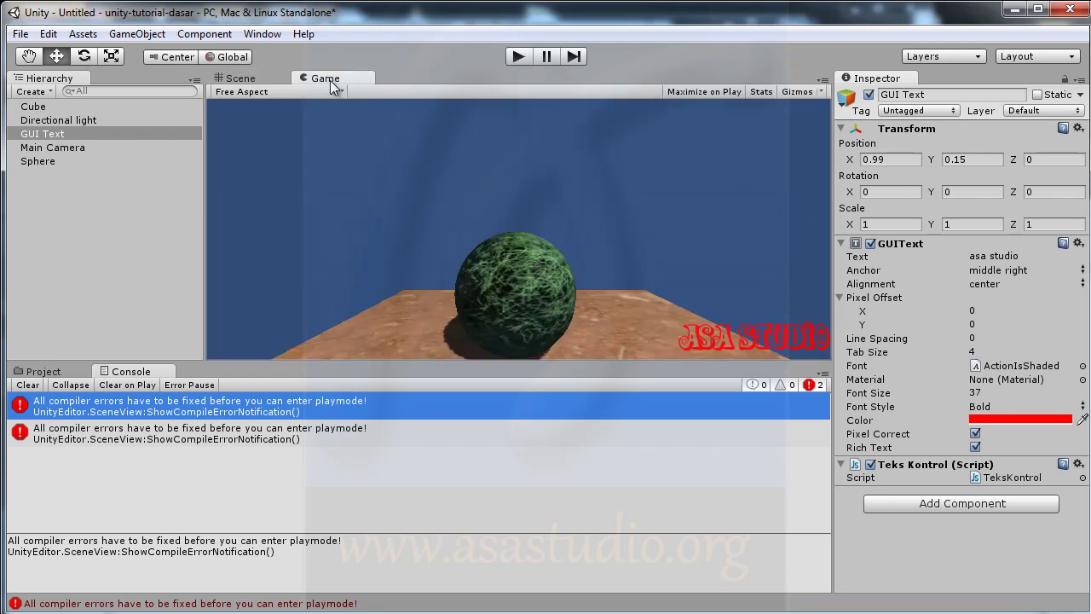